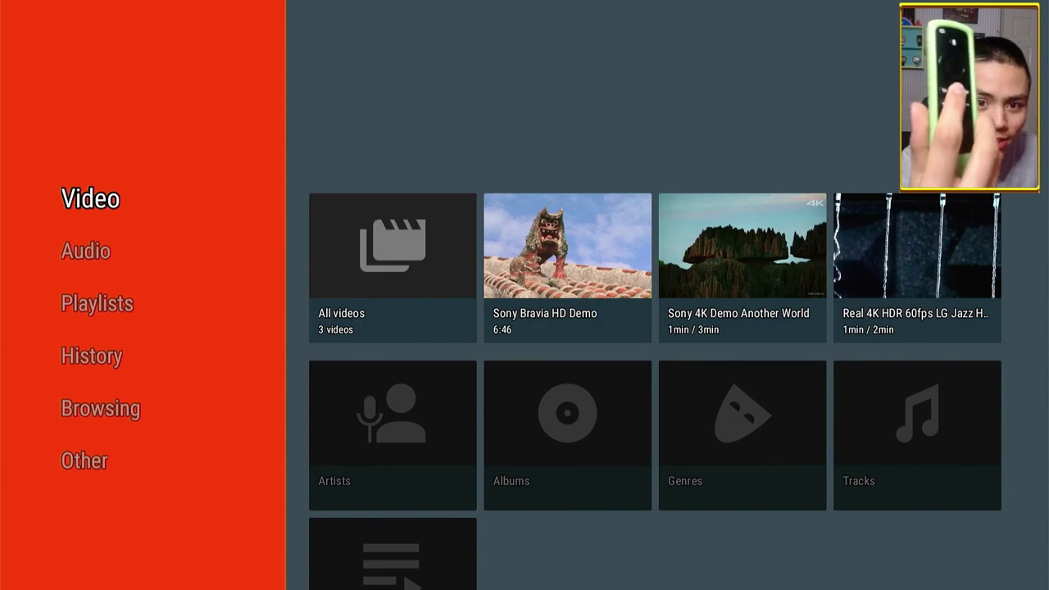
Step: Leave VLC and look through the applications listed in the custom launcher
key(Escape)
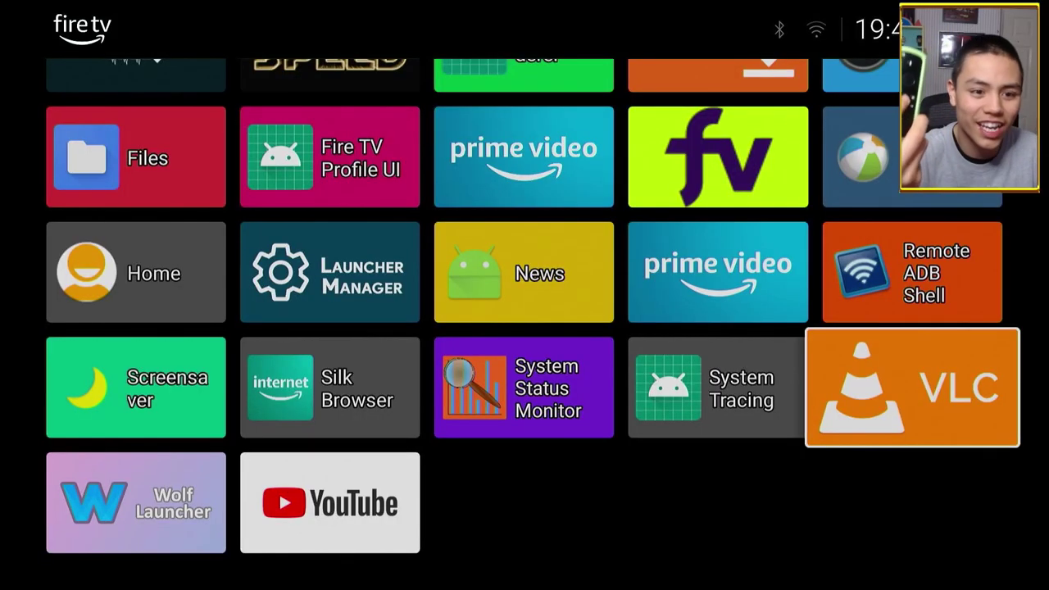
key(Up)
key(Left)
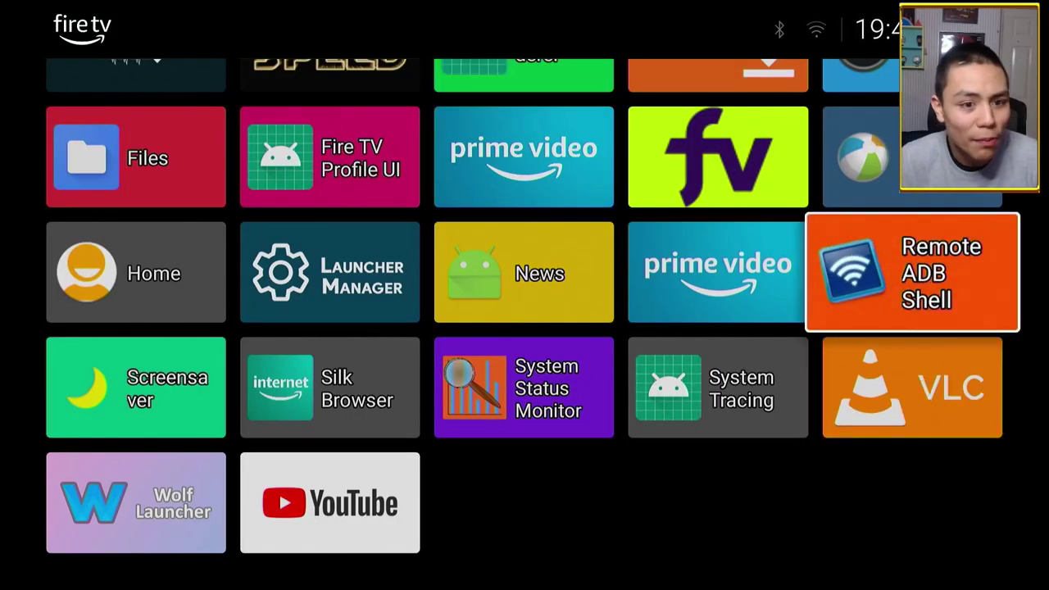
key(Left)
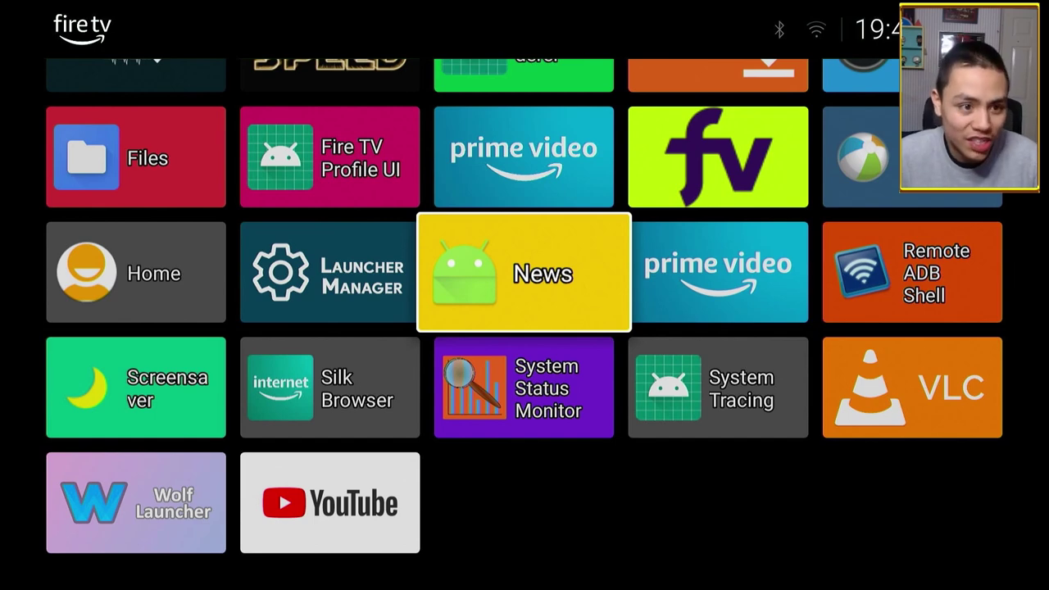
key(Up)
key(Up)
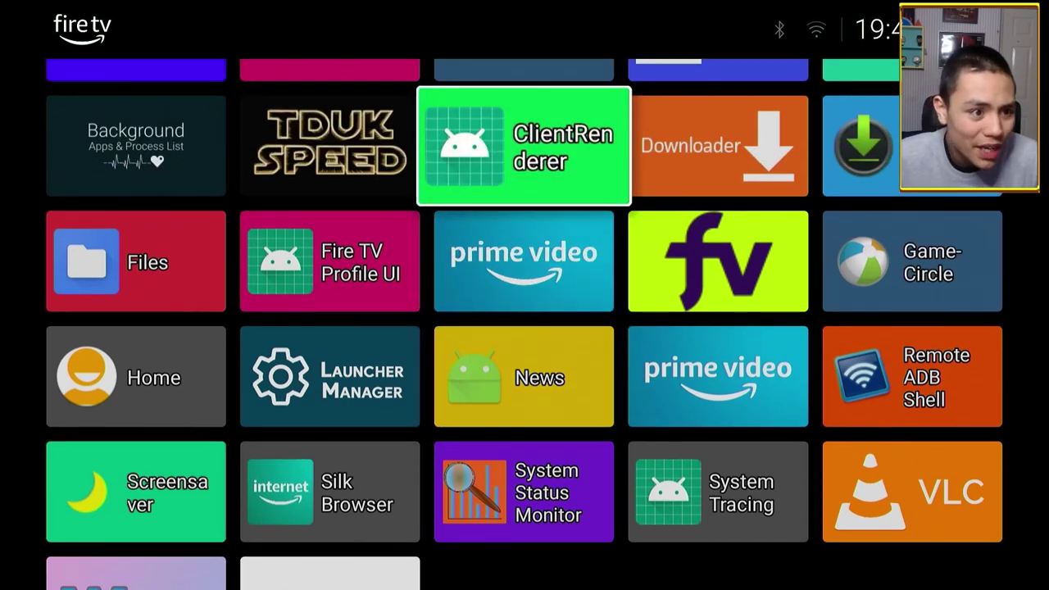
key(Up)
key(Down)
key(Down)
key(Down)
key(Down)
key(Up)
key(Up)
key(Up)
key(Up)
key(Up)
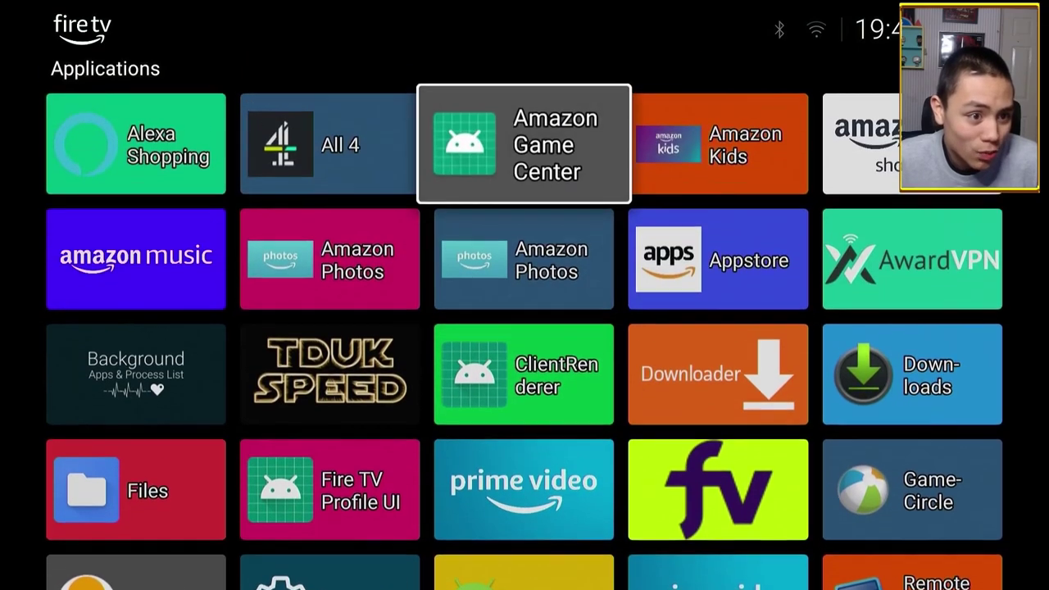
Step: Open AwardVPN from the applications grid to view its connection screen, and exit it
key(Down)
key(Right)
key(Right)
key(Return)
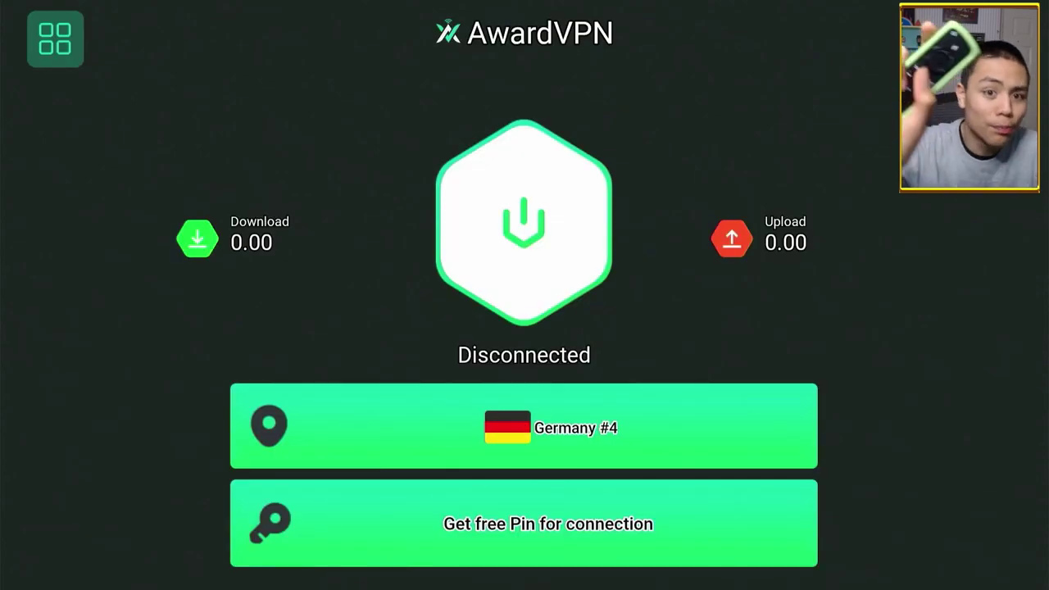
key(Escape)
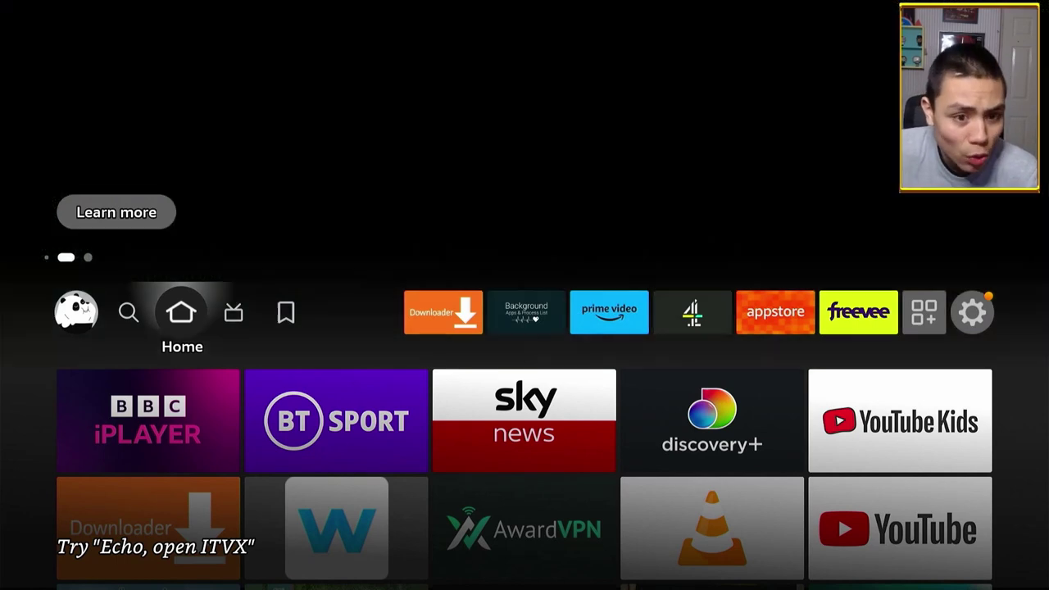
Step: Open the device settings from the Fire TV home screen
key(Right)
key(Right)
key(Right)
key(Right)
key(Right)
key(Right)
key(Right)
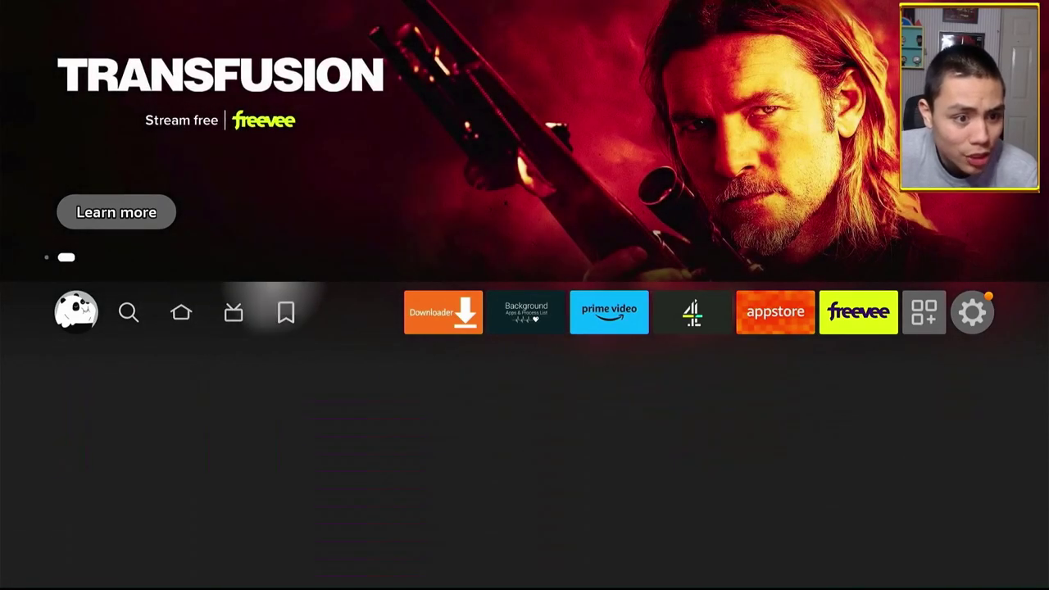
key(Right)
key(Right)
key(Right)
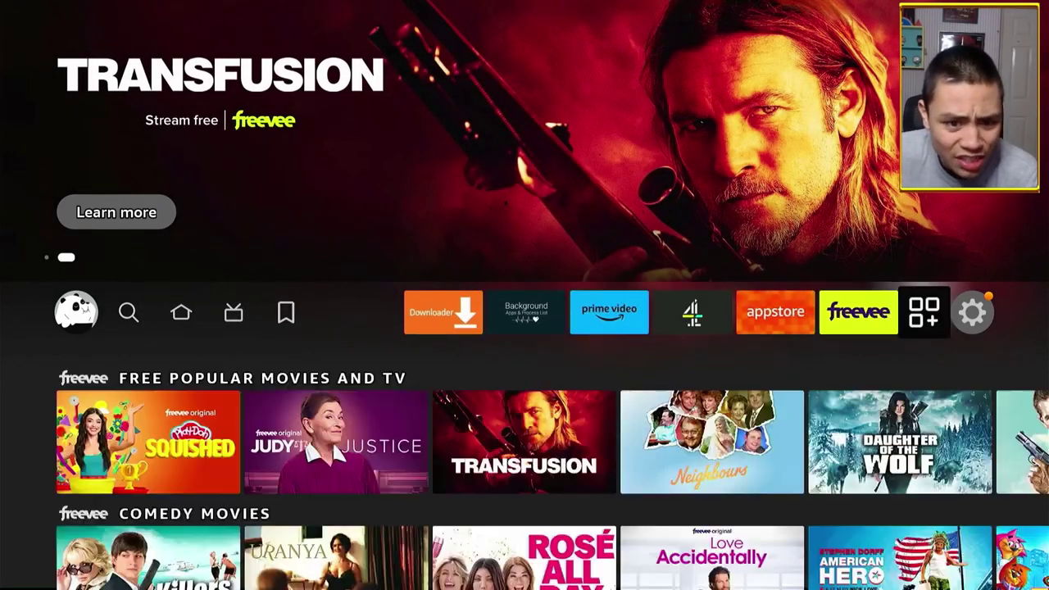
key(Down)
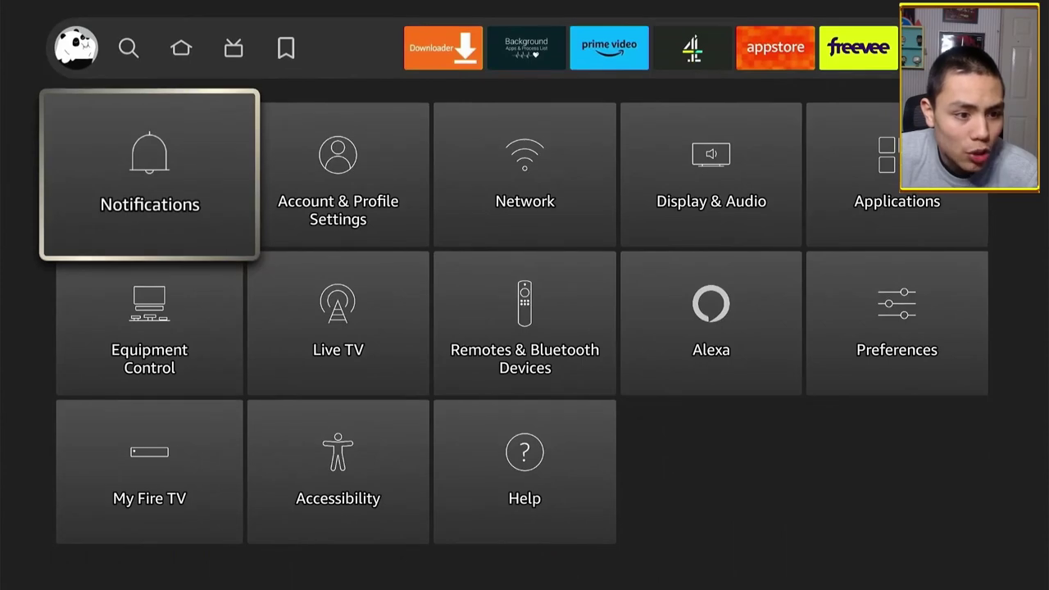
Step: Open the My Fire TV settings and view the device information on the About page
key(Down)
key(Down)
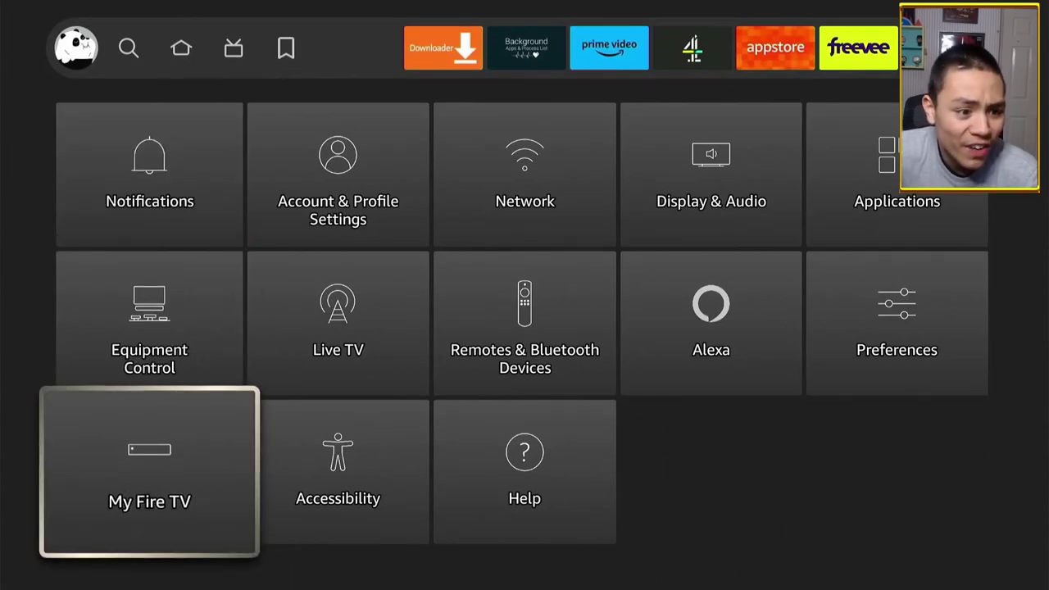
key(Return)
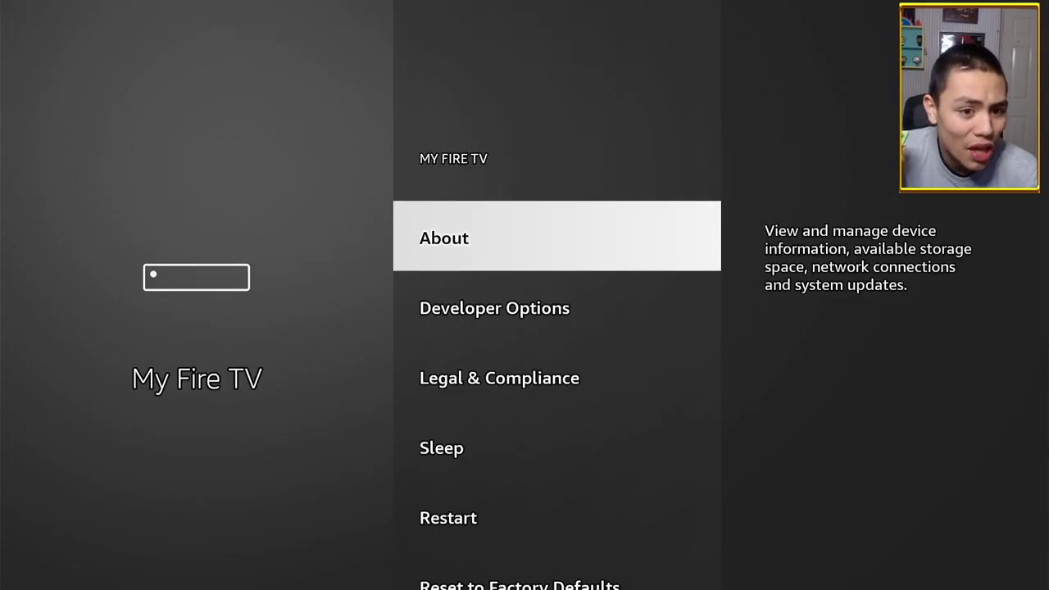
key(Return)
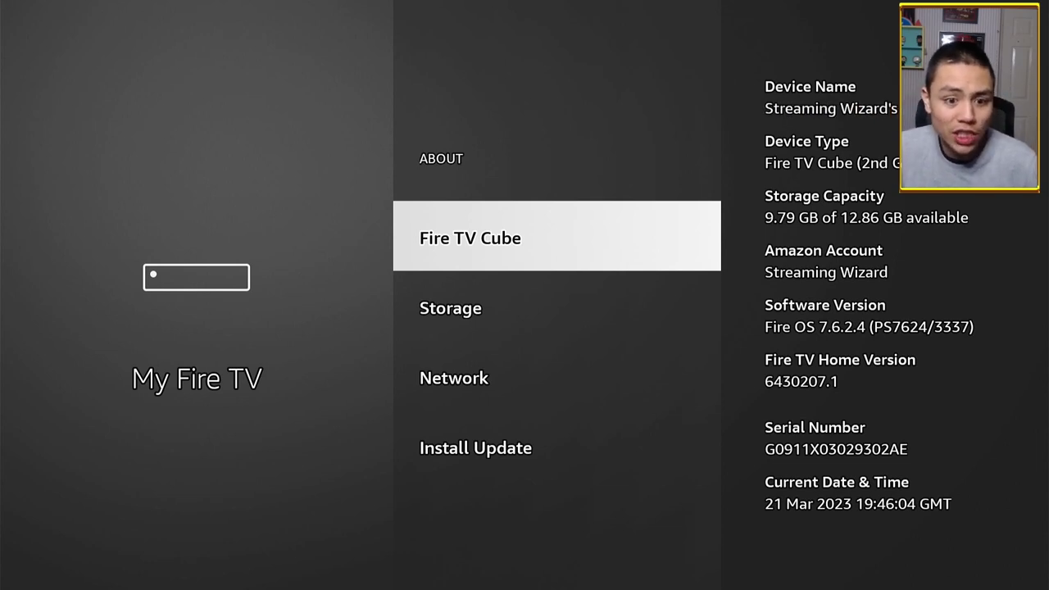
key(Escape)
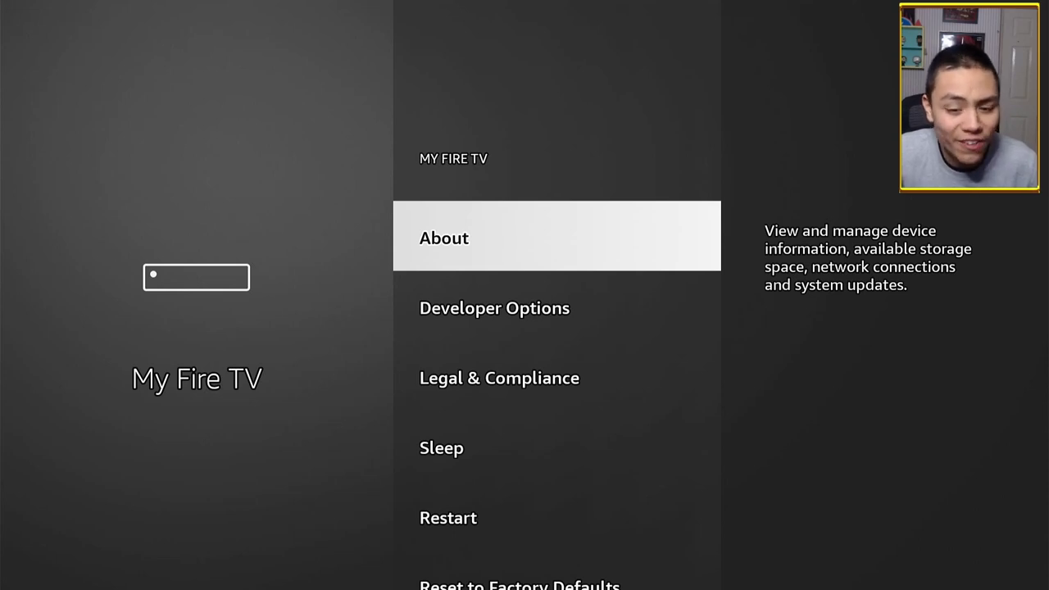
Step: Open the Install unknown apps setting within the Developer Options
key(Down)
key(Return)
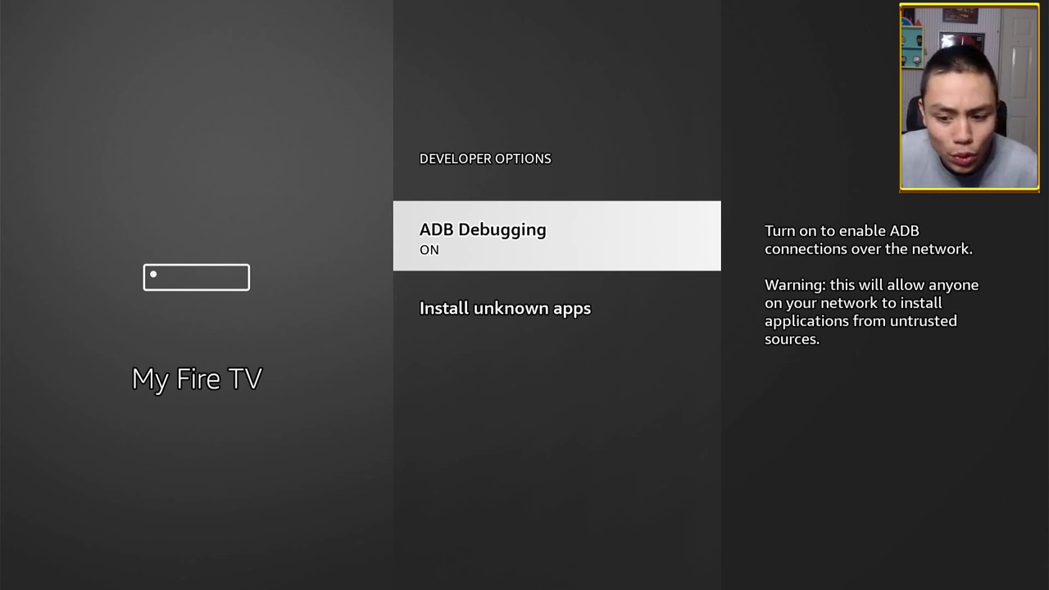
key(Down)
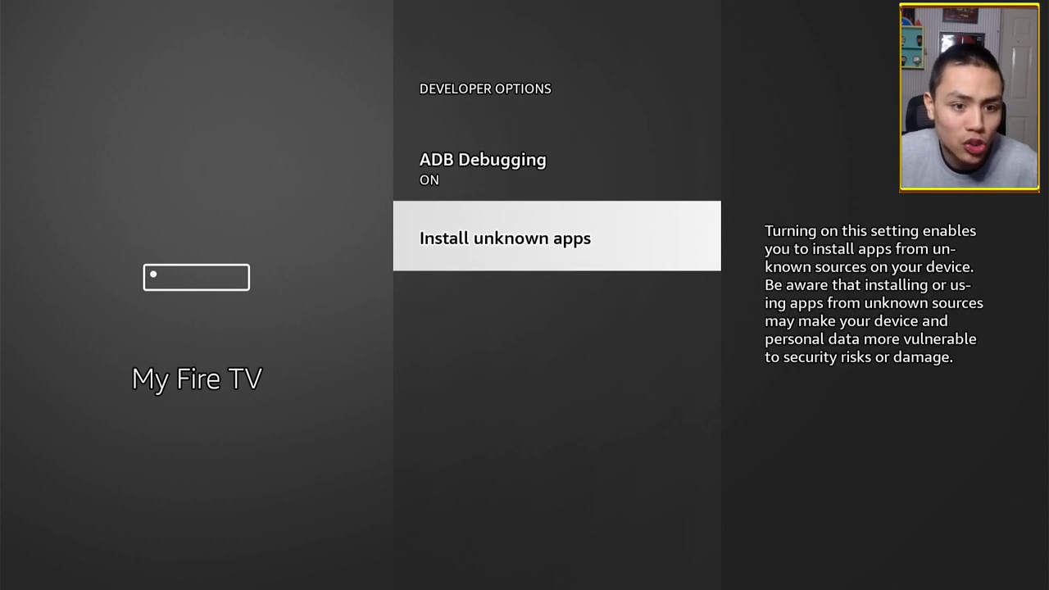
key(Return)
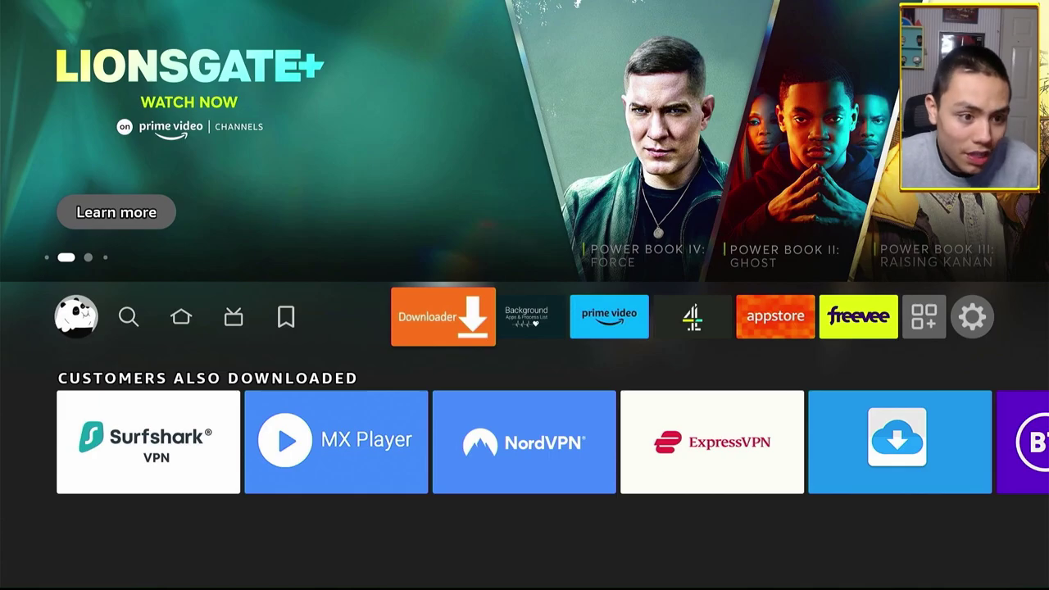
Step: Open Downloader and activate its URL or search term field for entering a number
key(Return)
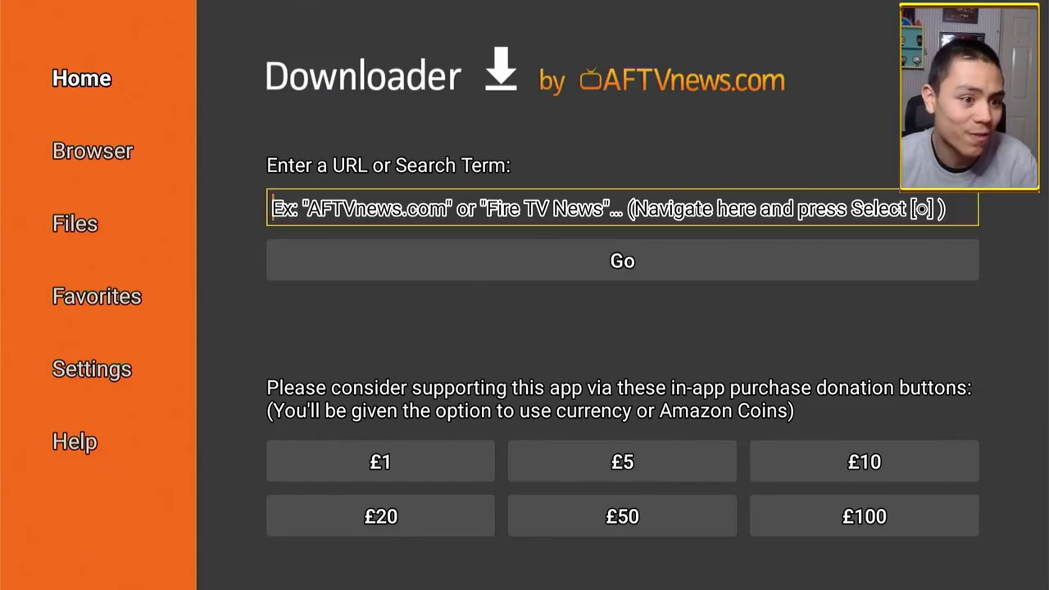
key(Return)
key(Up)
key(Up)
key(Up)
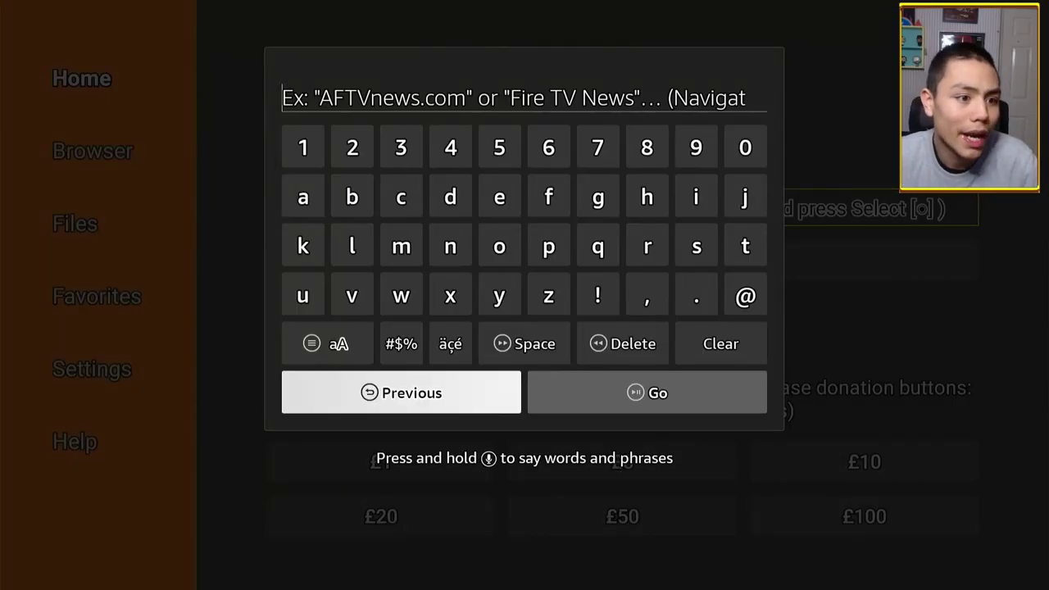
key(Up)
key(Up)
key(Up)
key(Up)
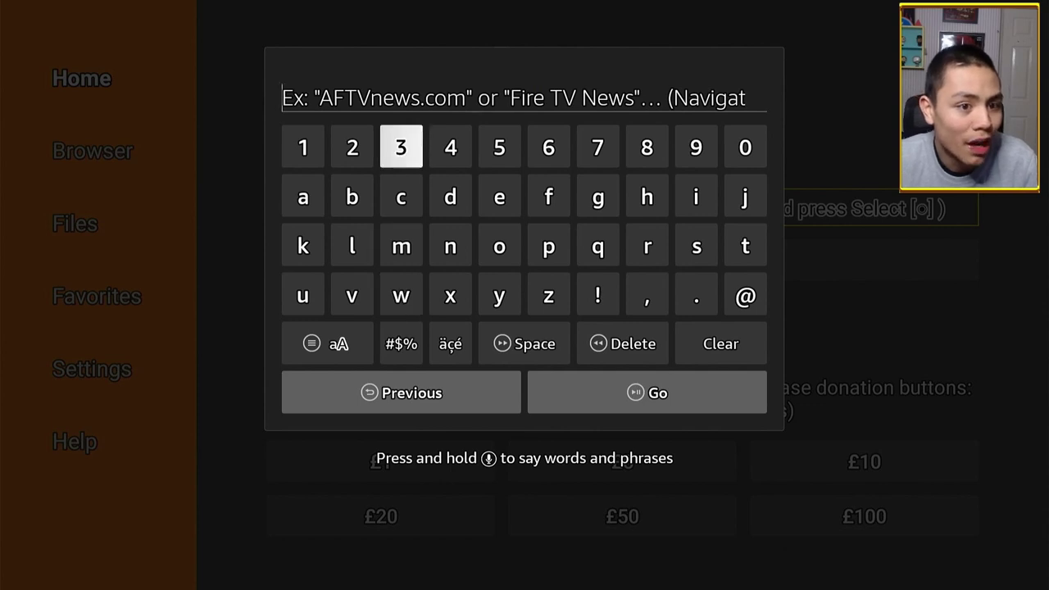
key(Right)
key(Right)
key(Right)
key(Right)
key(Right)
key(Return)
key(Right)
key(Right)
key(Right)
key(Right)
key(Return)
key(Right)
key(Right)
key(Right)
key(Right)
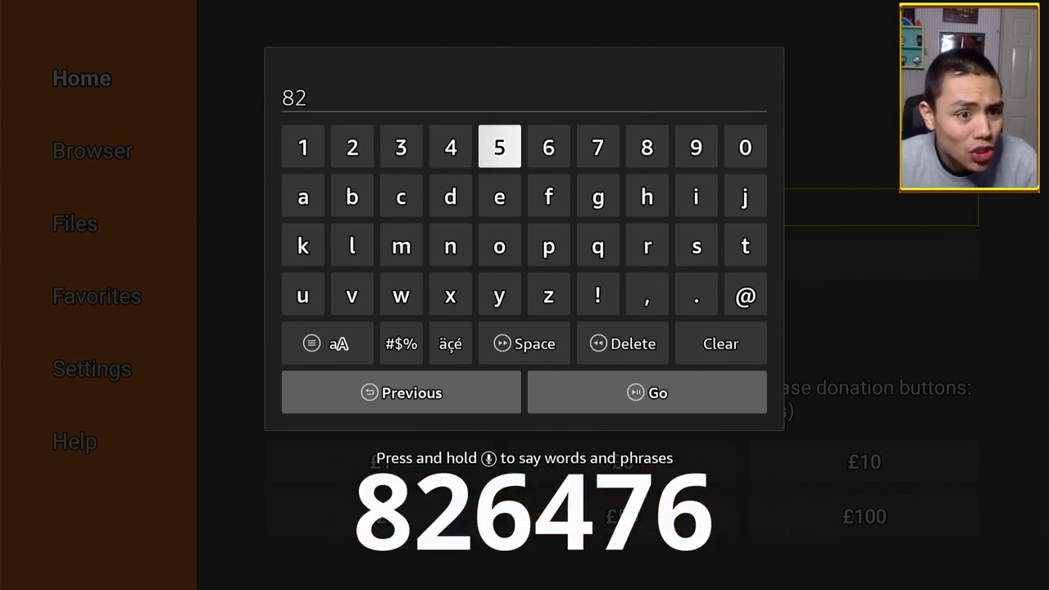
key(Return)
key(Left)
key(Left)
key(Return)
key(Right)
key(Right)
key(Right)
key(Return)
key(Left)
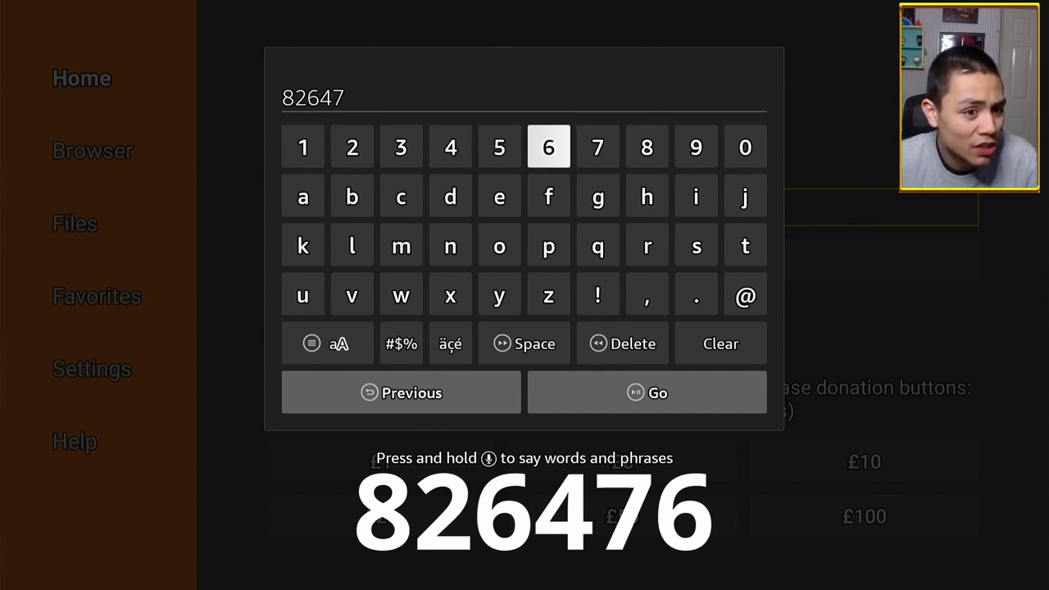
key(Return)
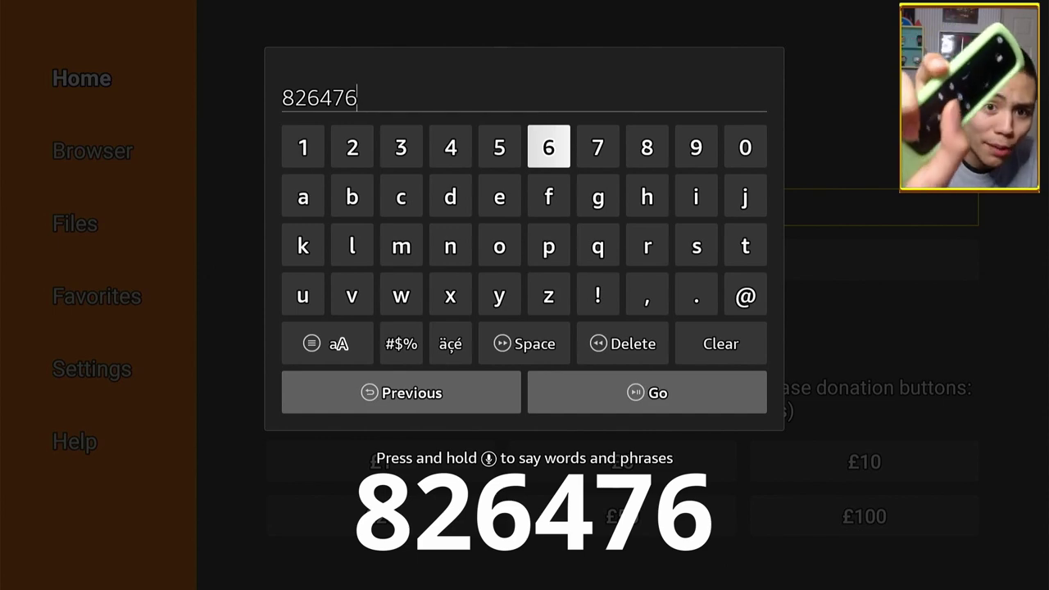
key(XF86AudioPlay)
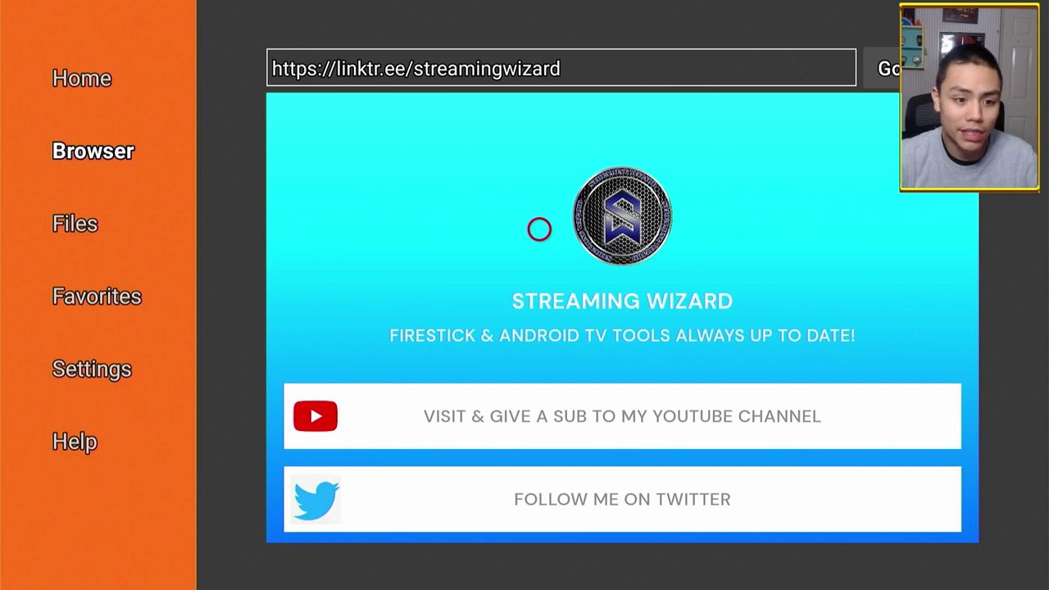
Step: Download Launcher Manager from the Launchers section of the Streaming Wizard page
scroll(536, 520, down, 10)
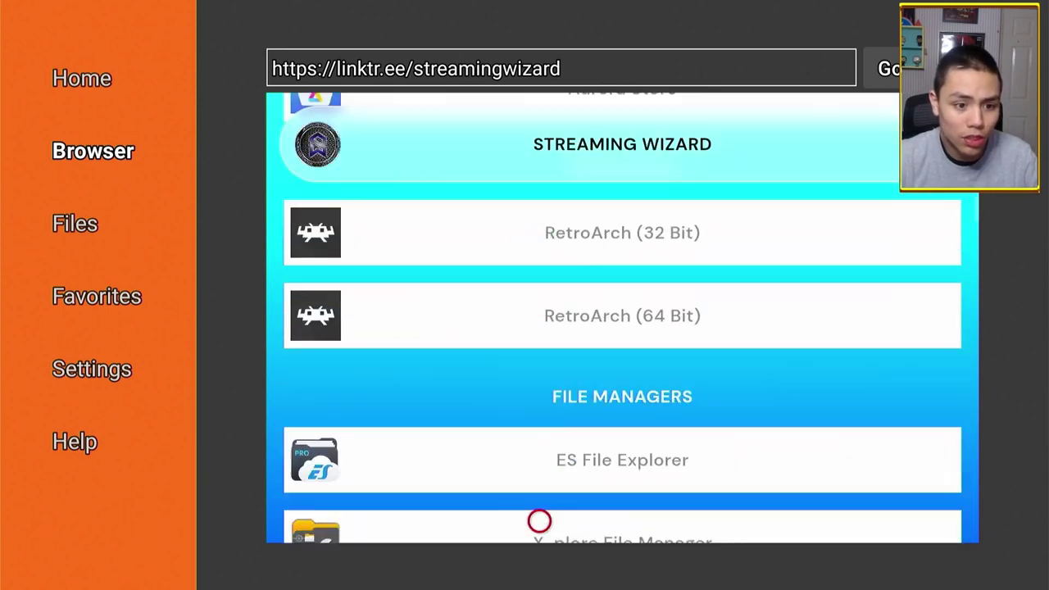
scroll(539, 519, down, 6)
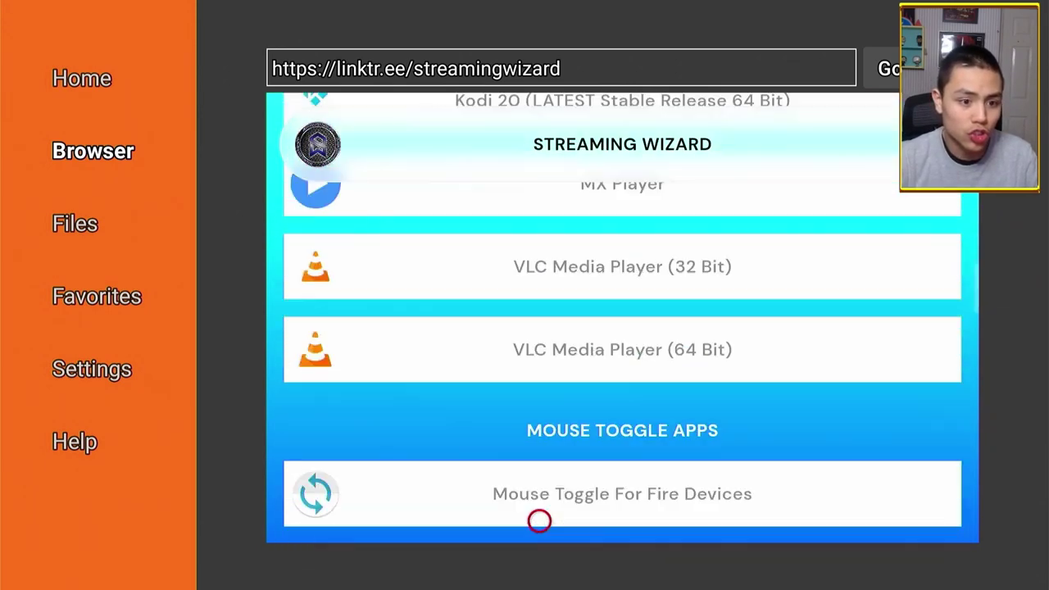
scroll(539, 519, down, 4)
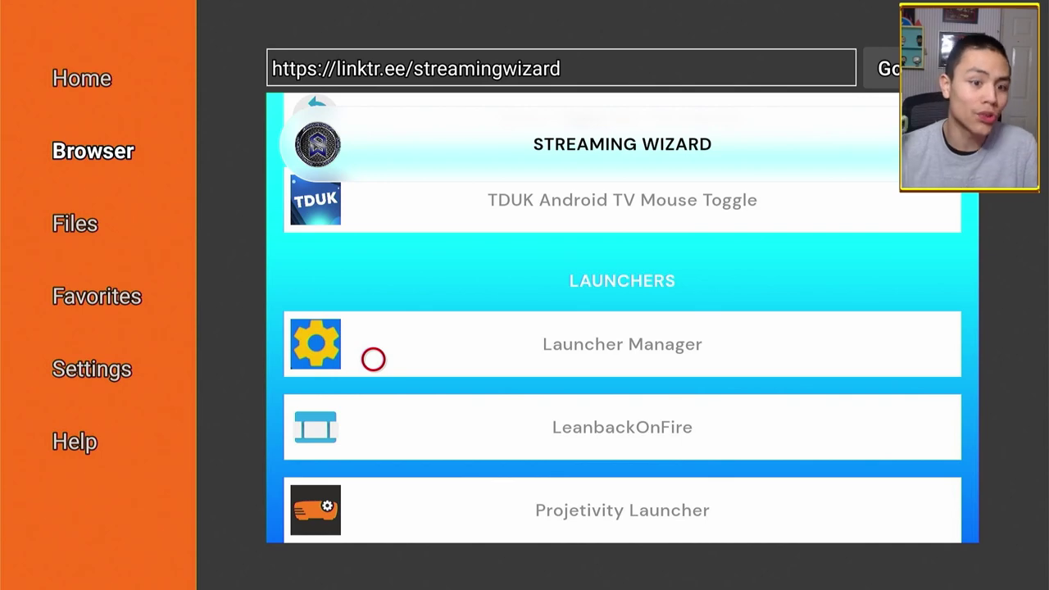
click(373, 359)
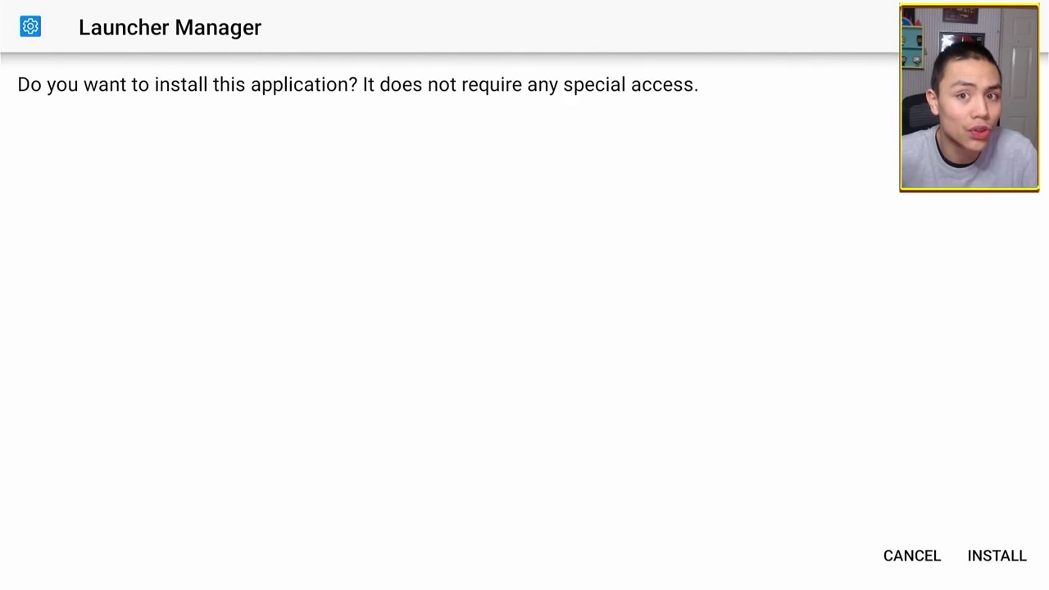
Step: Install Launcher Manager and close the installer without opening the app
key(Down)
key(Right)
key(Return)
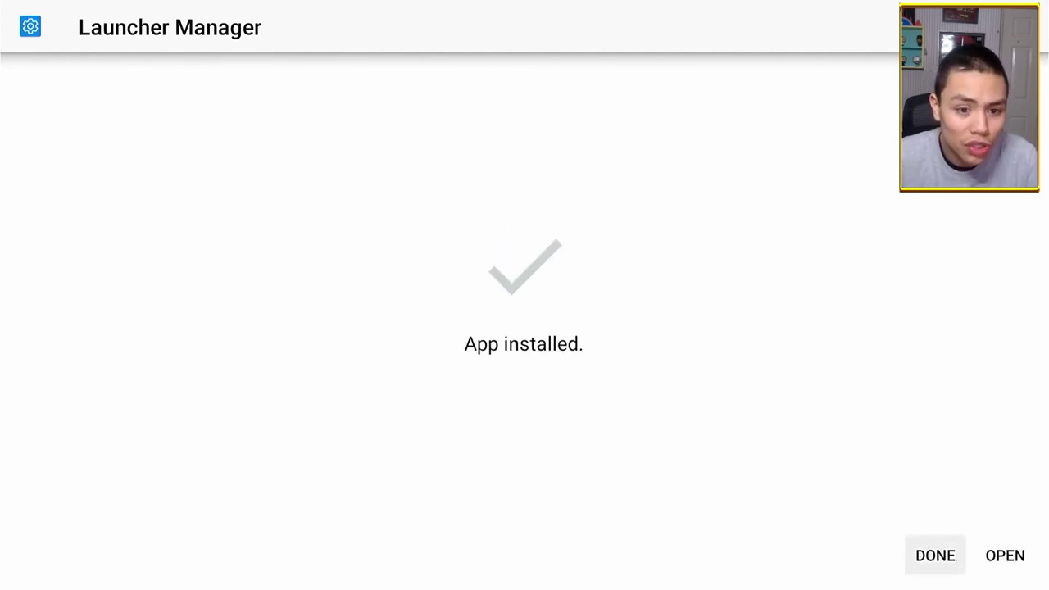
key(Return)
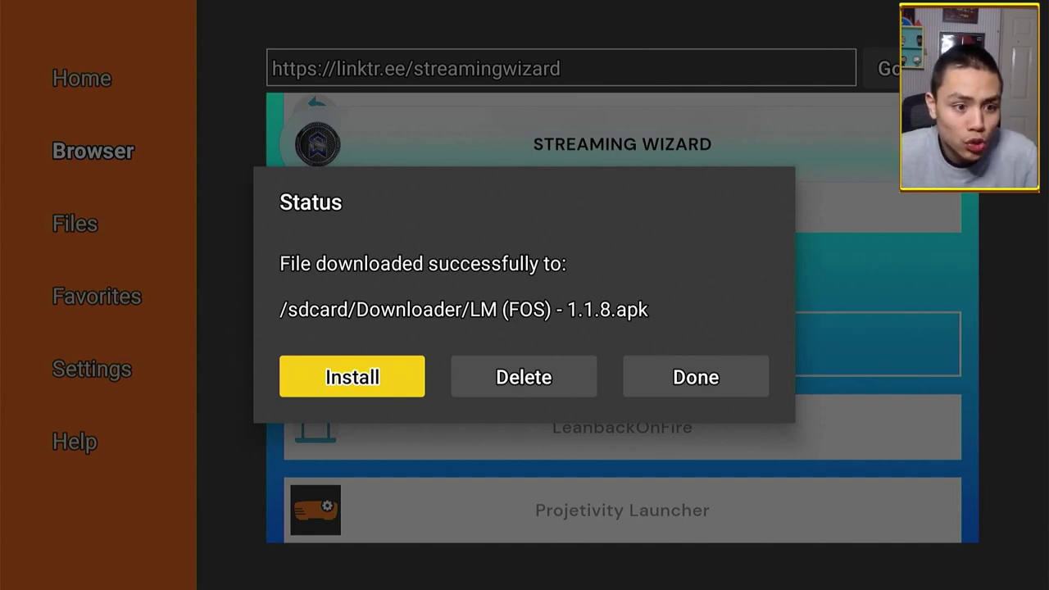
Step: Delete the downloaded installation file LM (FOS) - 1.1.8.apk
key(Right)
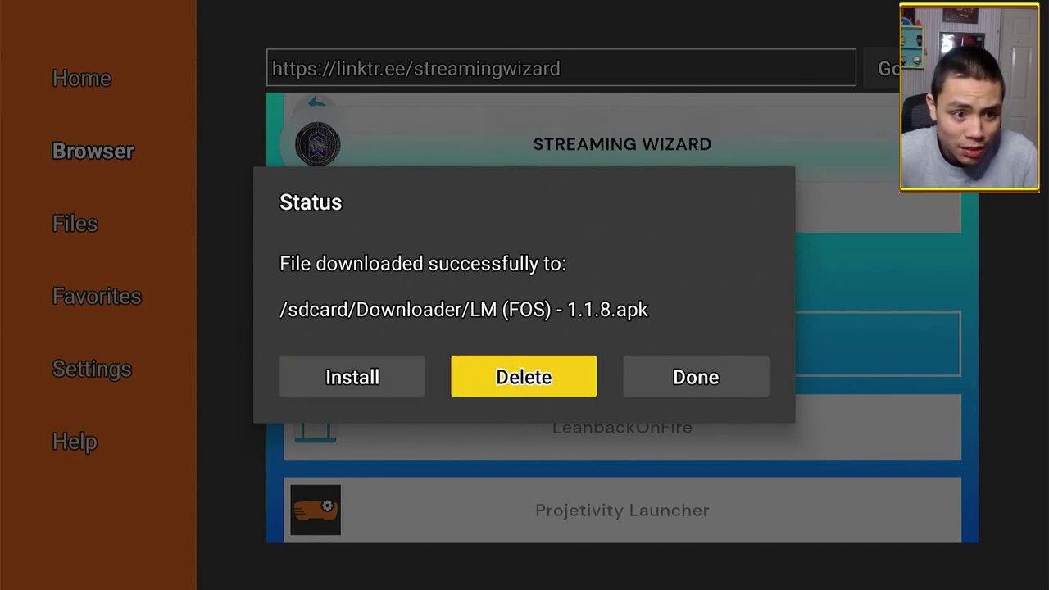
key(Return)
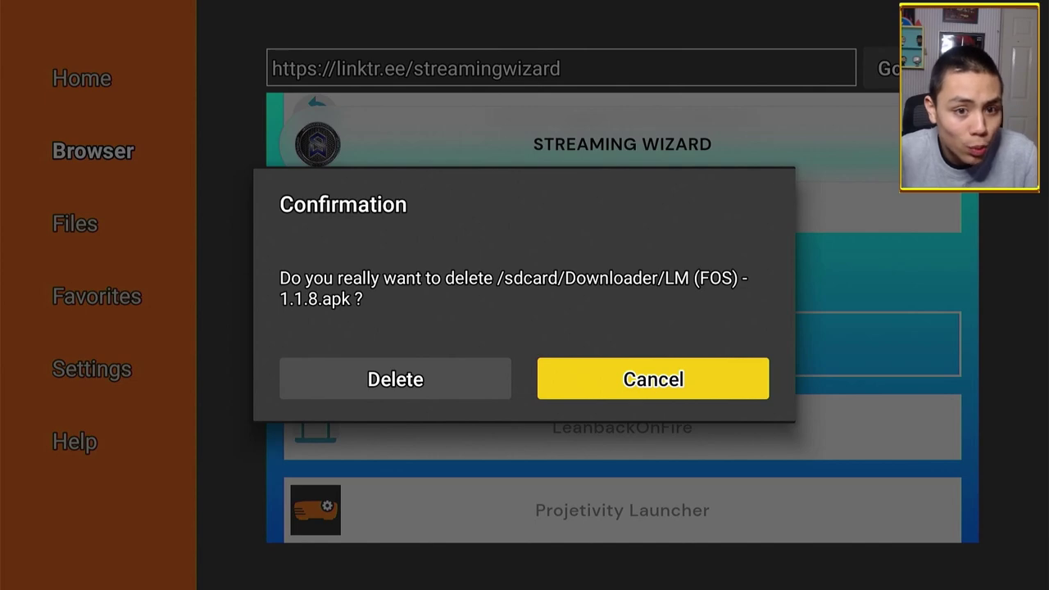
key(Left)
key(Return)
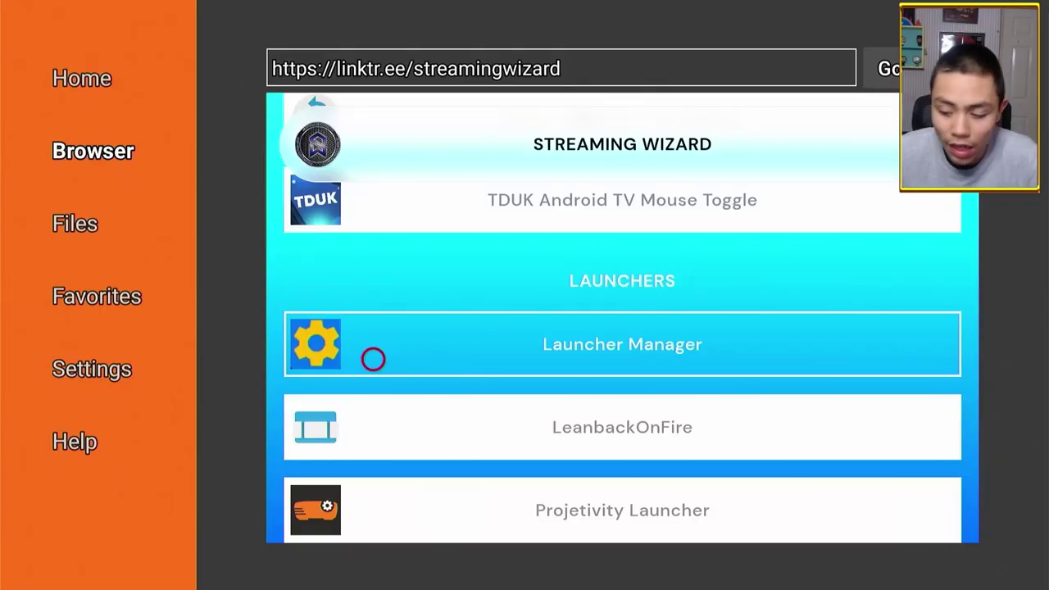
Step: Leave Downloader for the home screen and open the full list of installed apps and channels
key(Home)
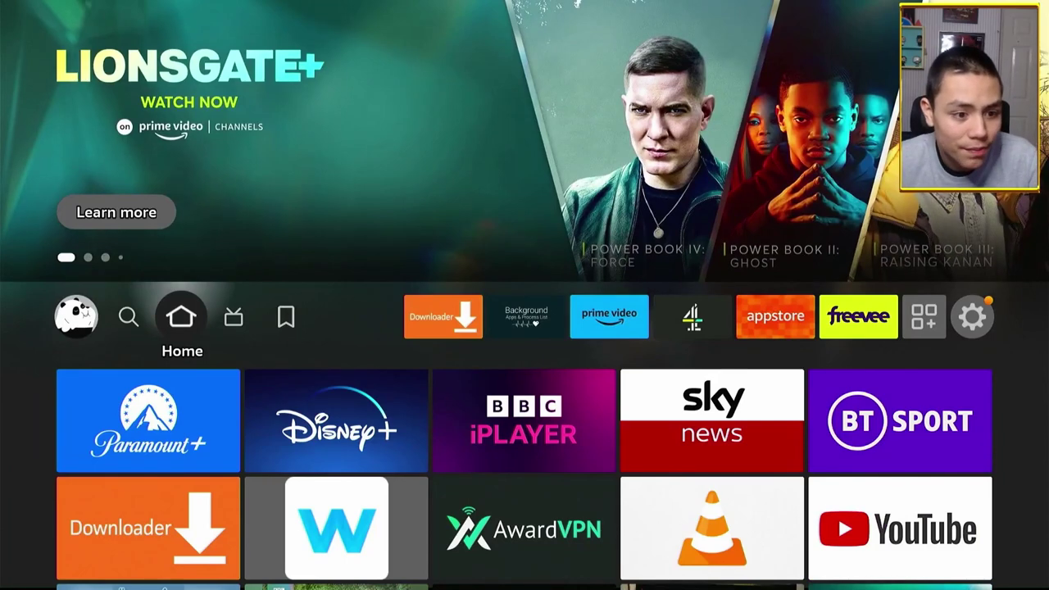
key(Right)
key(Right)
key(Right)
key(Right)
key(Right)
key(Right)
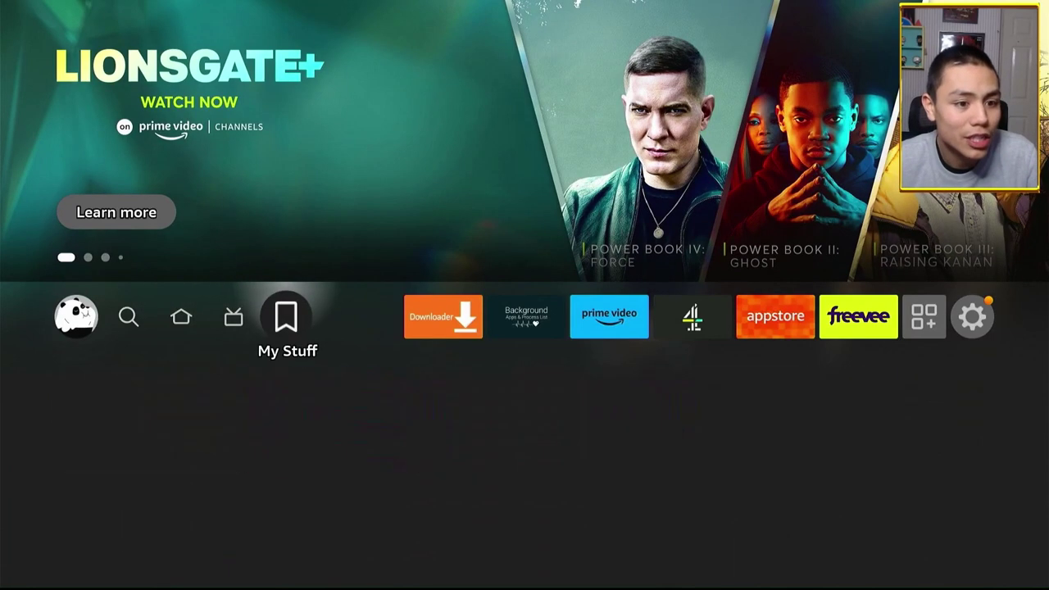
key(Right)
key(Right)
key(Right)
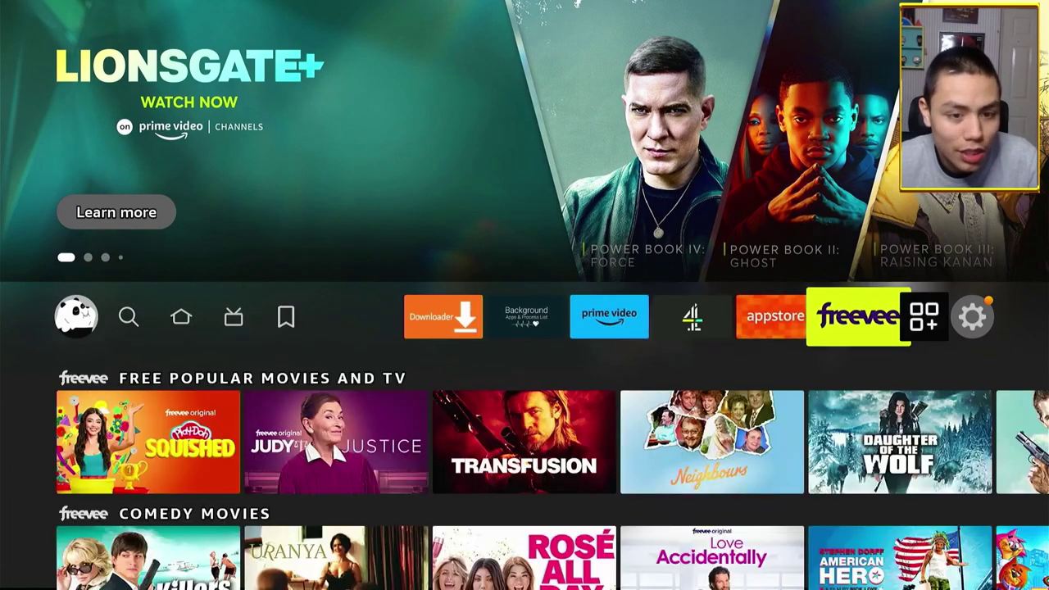
key(Return)
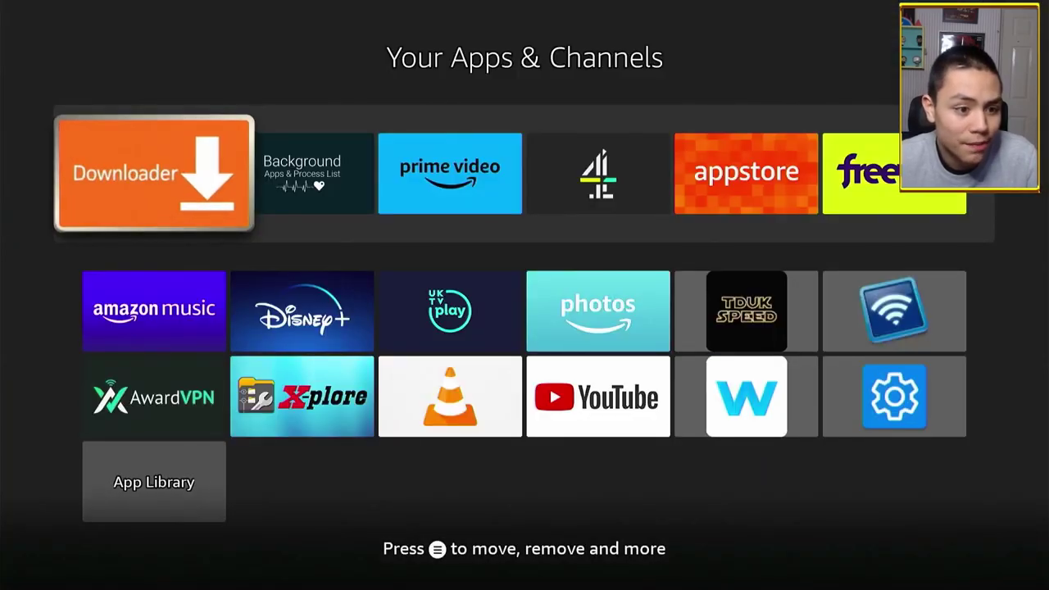
Step: Move the Launcher Manager app to the front of Your Apps & Channels
key(Down)
key(Down)
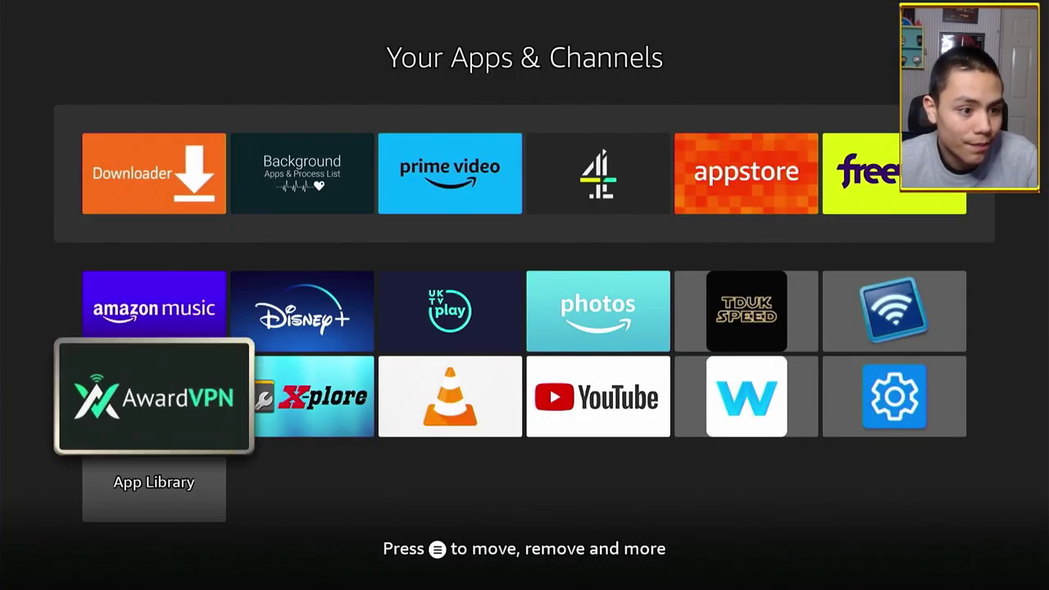
key(Right)
key(Right)
key(Right)
key(Right)
key(Right)
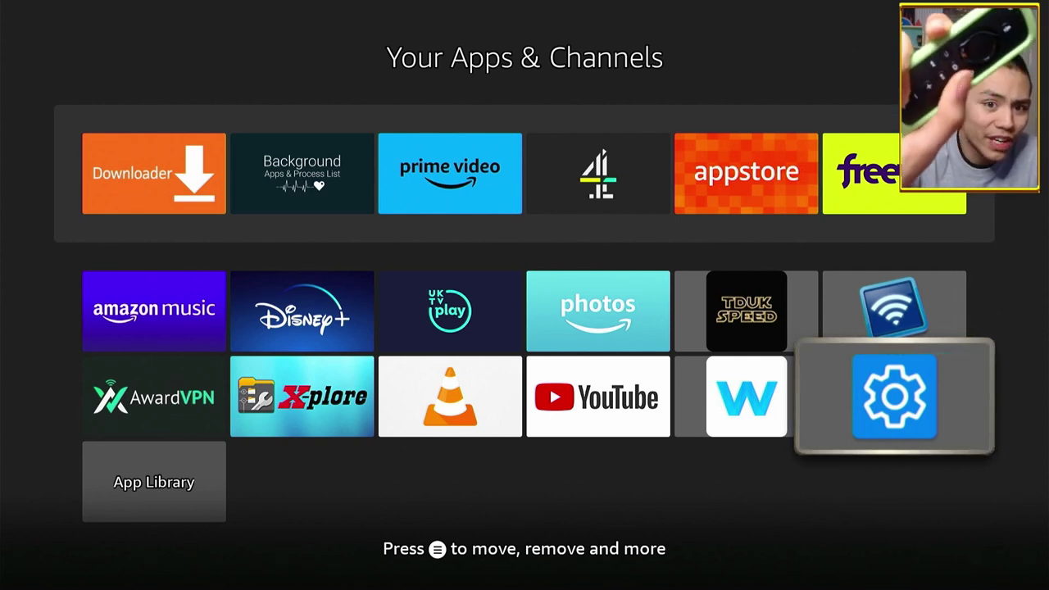
key(Menu)
key(Down)
key(Down)
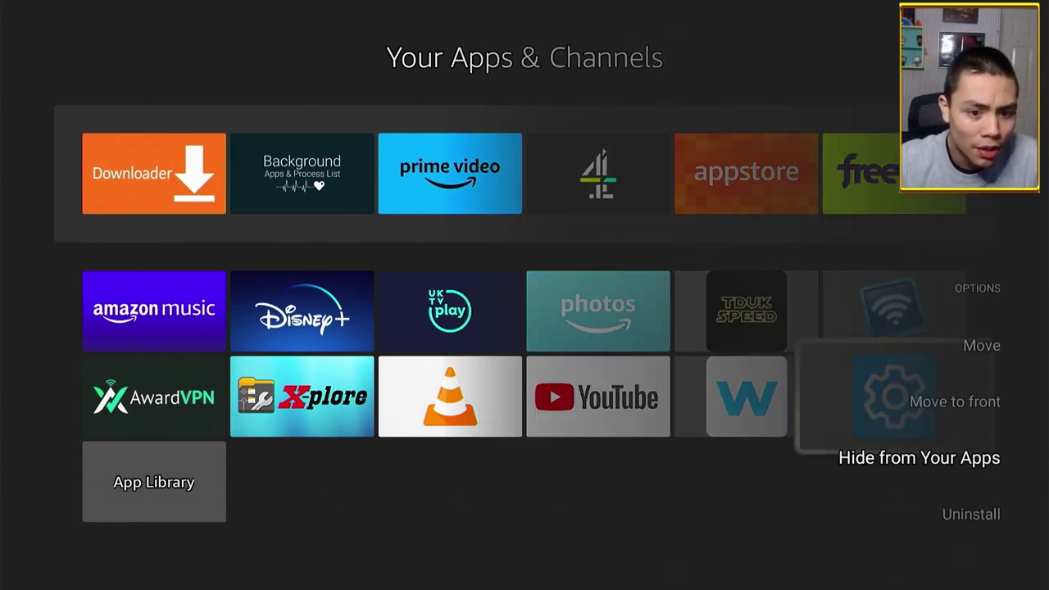
key(Up)
key(Return)
Step: Return to the home screen and launch Launcher Manager from the row of apps
key(Home)
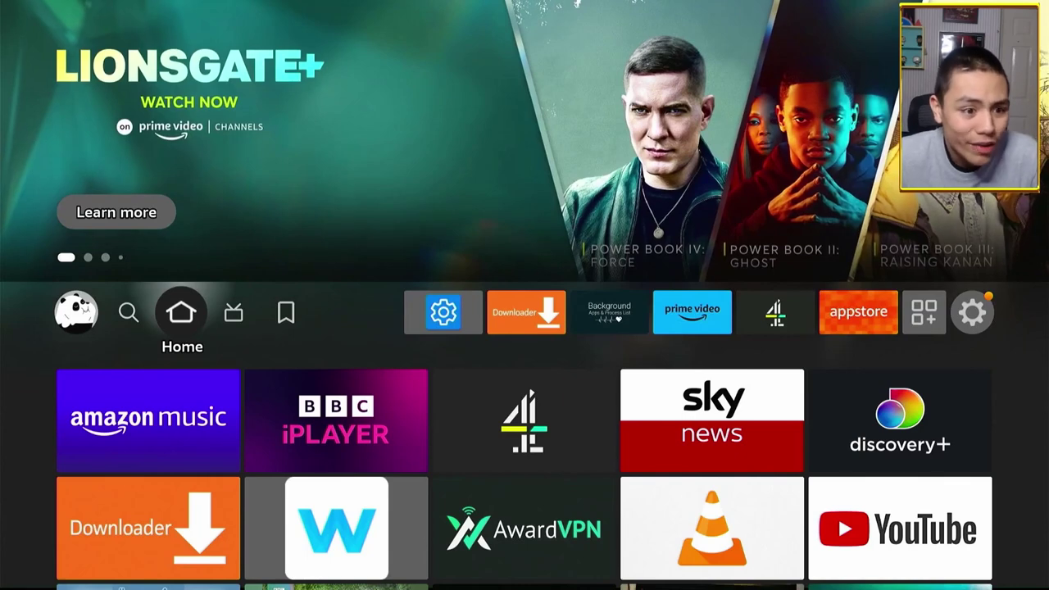
key(Right)
key(Right)
key(Right)
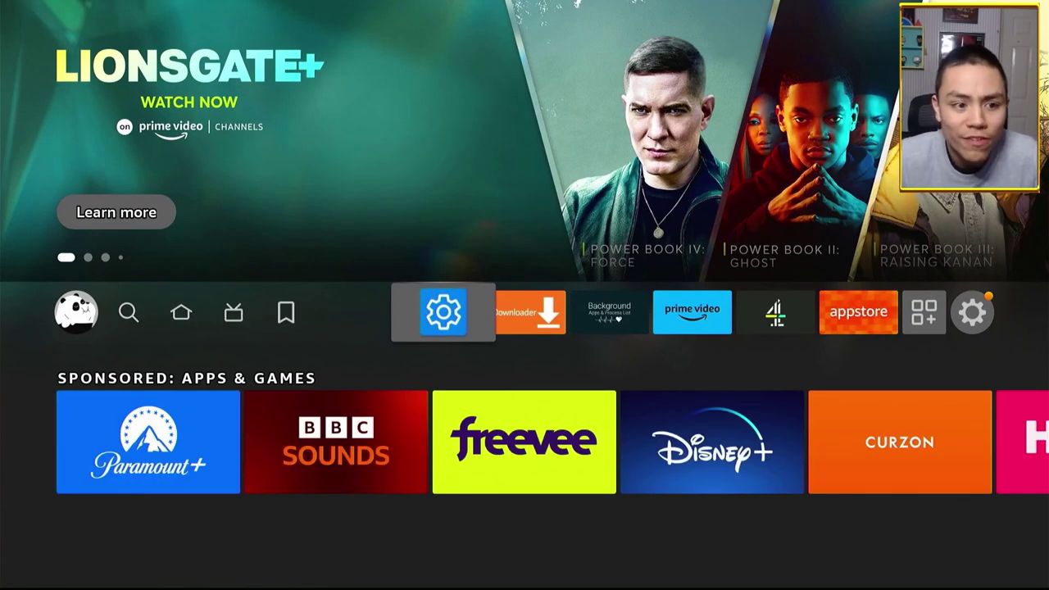
key(Return)
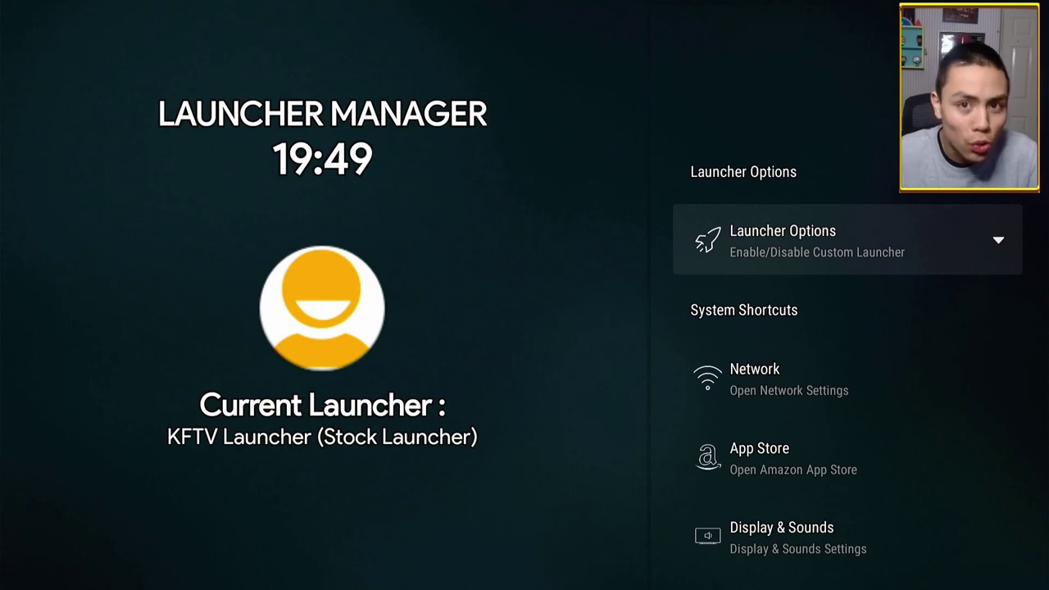
Step: Expand Launcher Options and select Home Button Hook under the new method that uses ADB
key(Return)
click(805, 338)
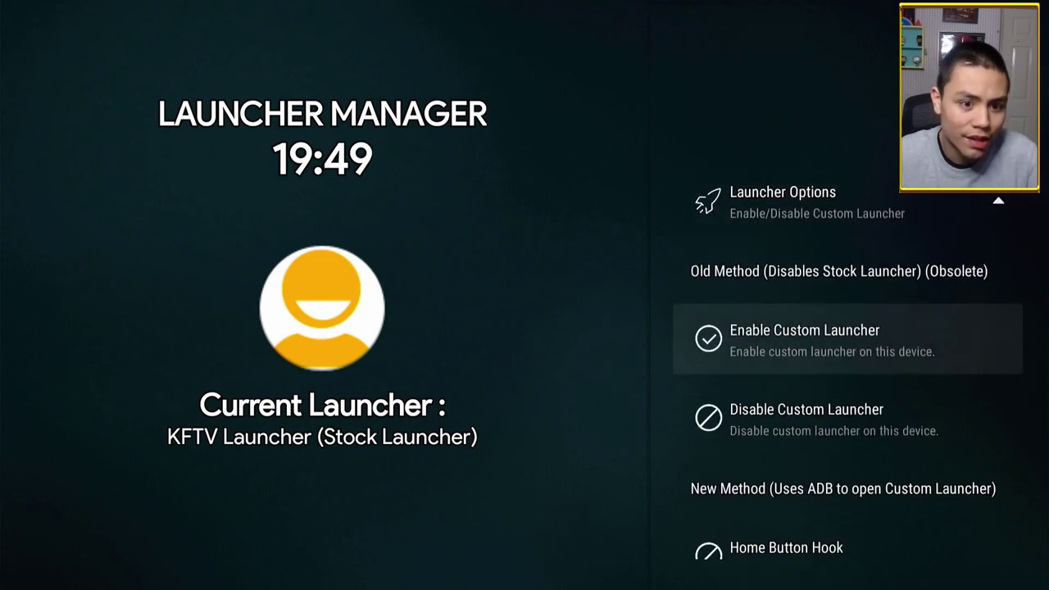
key(Down)
key(Up)
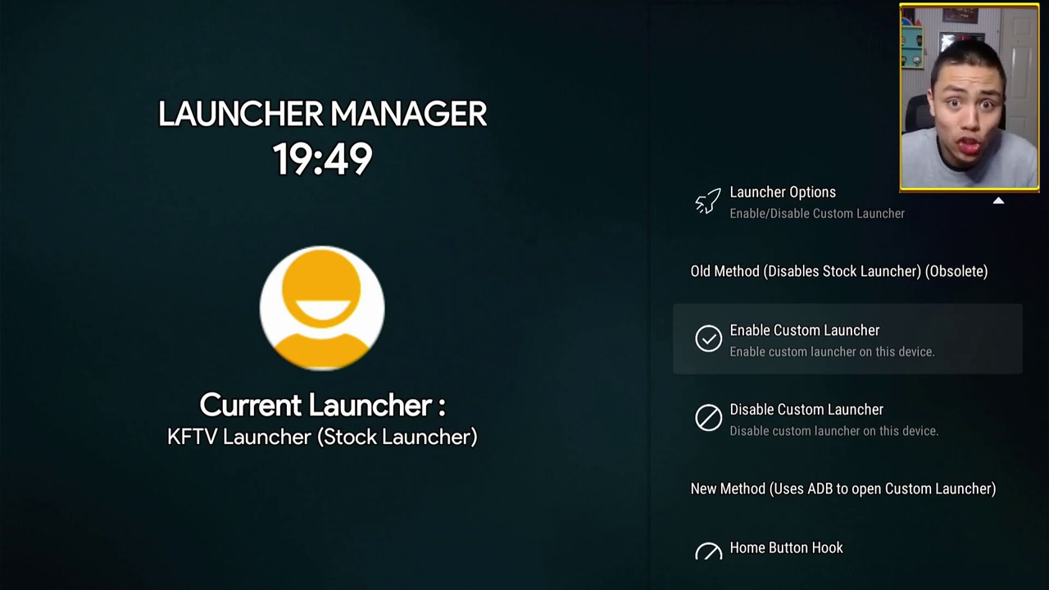
key(Down)
key(Down)
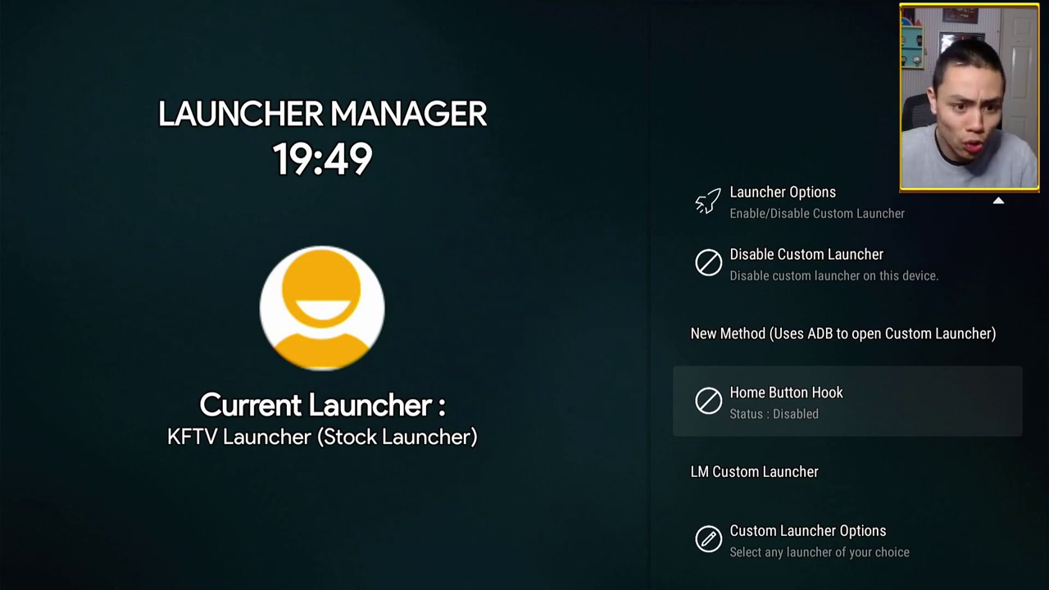
key(Return)
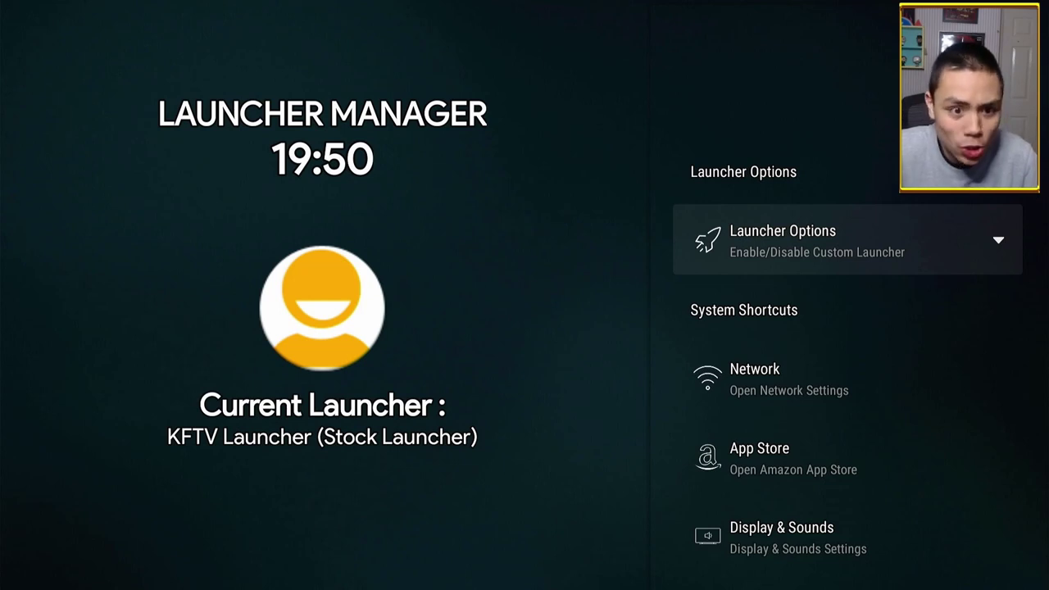
Step: Open the Home Button Hook settings from Launcher Options, turn on Home Button Hook, and select Use ADB for Home
key(Return)
key(Down)
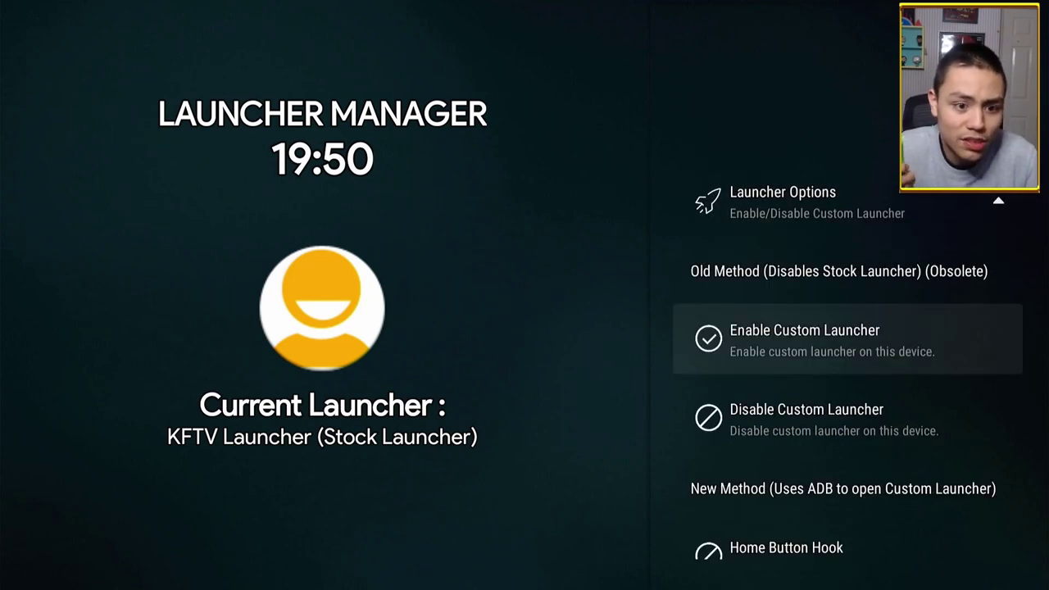
key(Down)
key(Down)
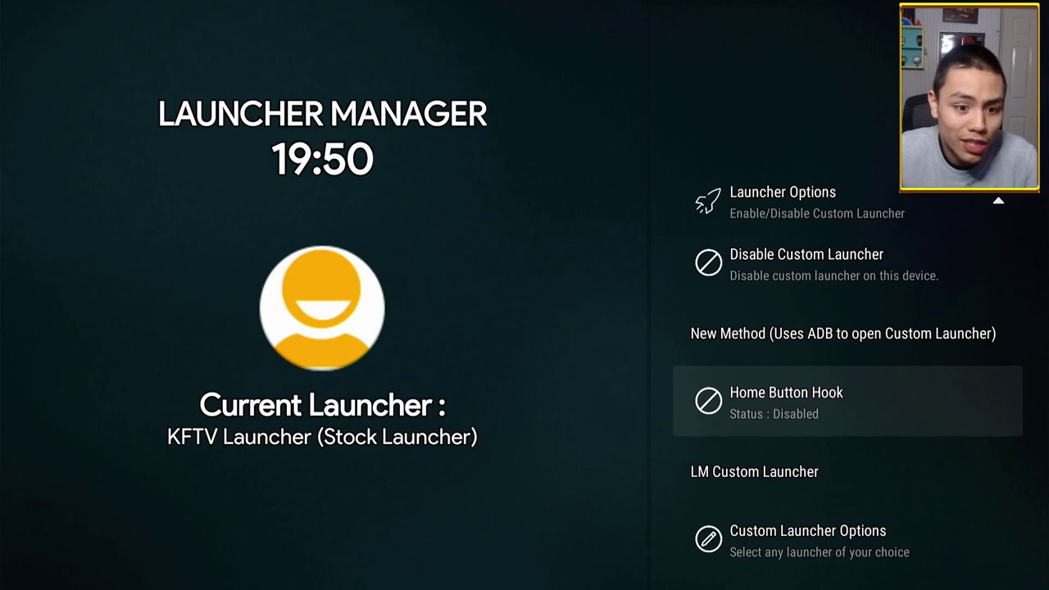
key(Return)
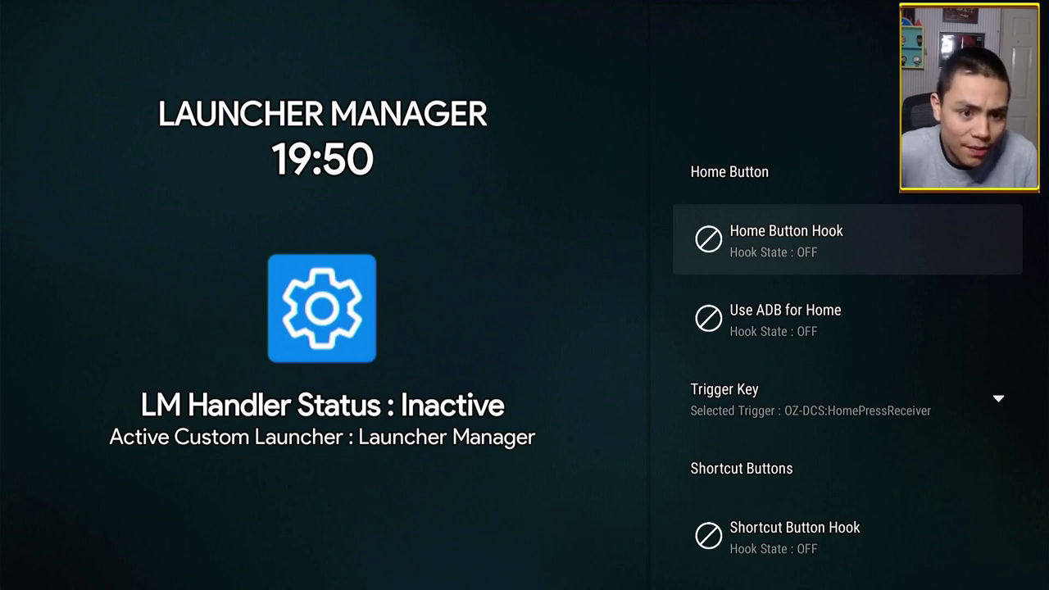
key(Return)
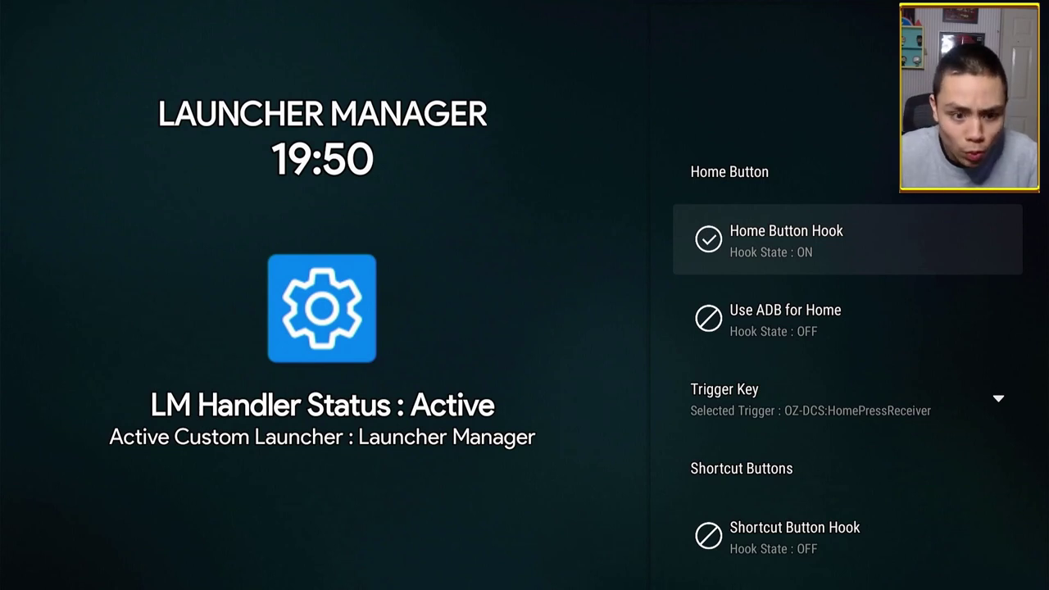
key(Down)
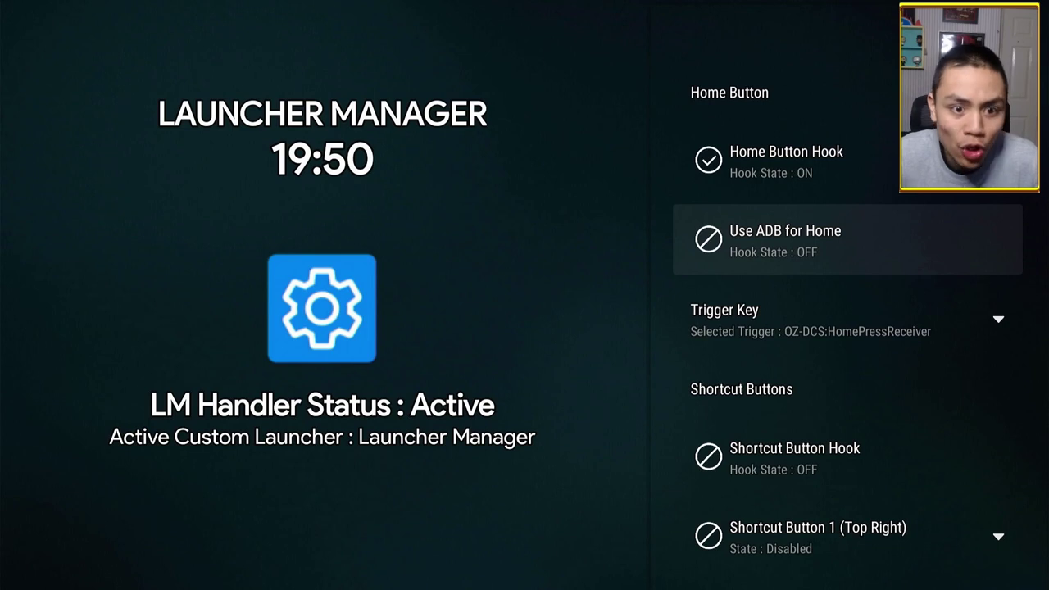
key(Return)
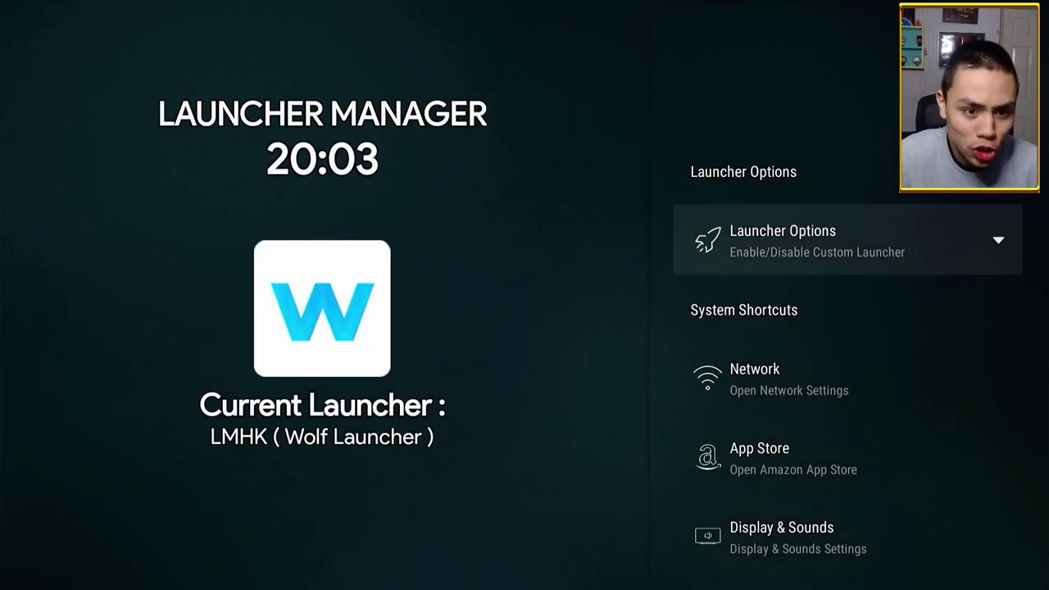
Step: Expand Launcher Options and go to Custom Launcher Options under LM Custom Launcher
key(Return)
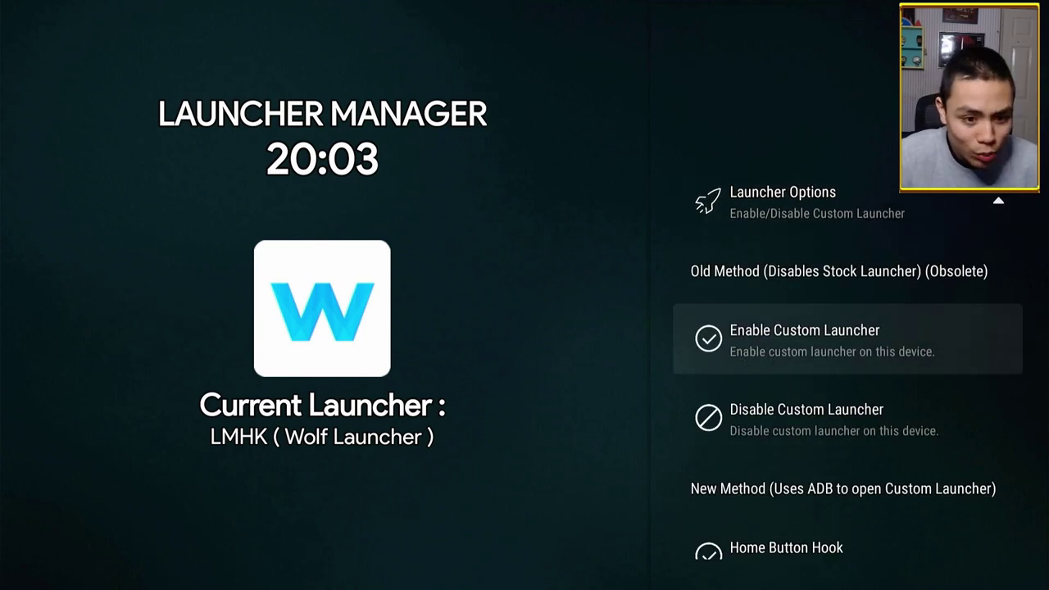
key(Down)
key(Down)
key(Down)
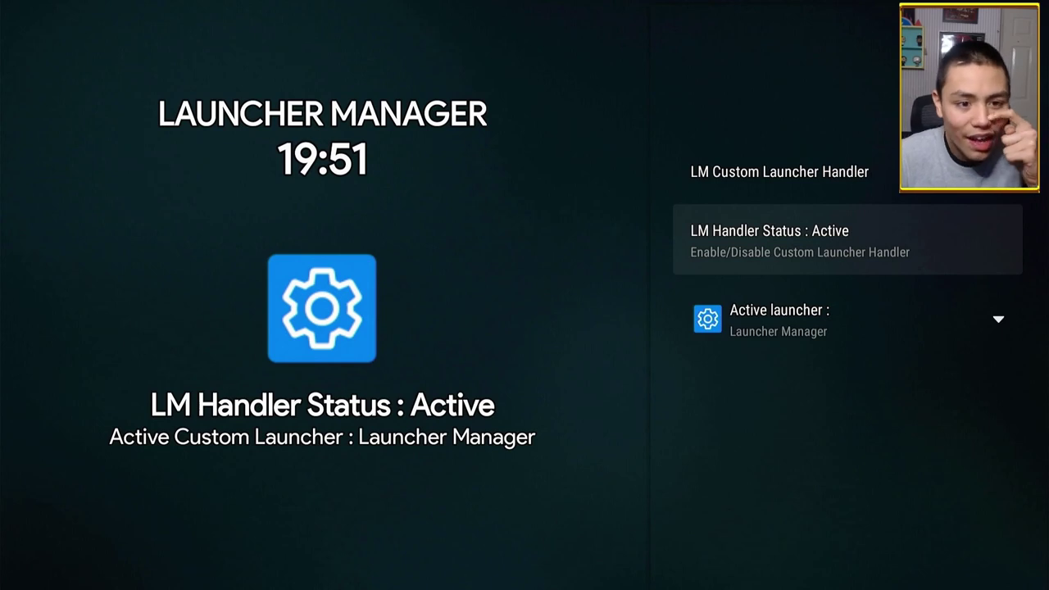
Step: Set Wolf Launcher as the active launcher in the LM Custom Launcher Handler
key(Down)
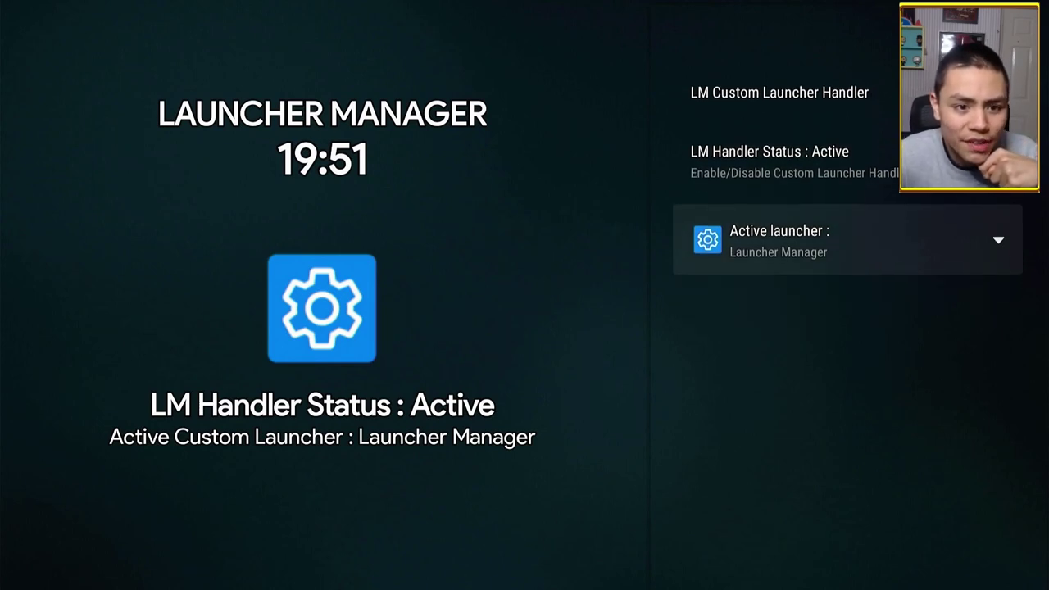
key(Return)
key(Down)
key(Down)
key(Down)
key(Down)
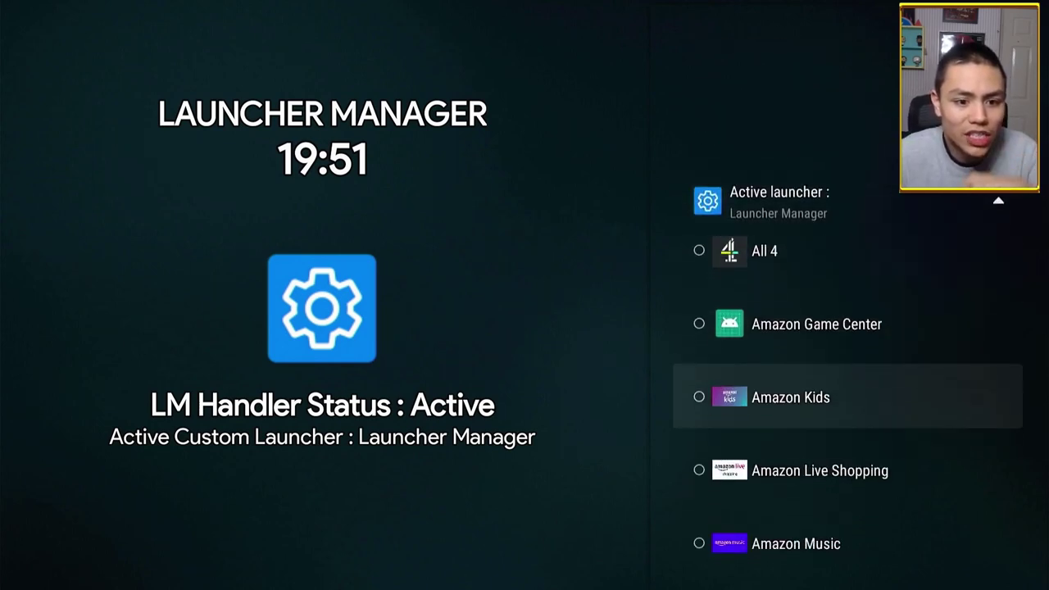
key(Down)
key(Down)
key(Down)
key(Down)
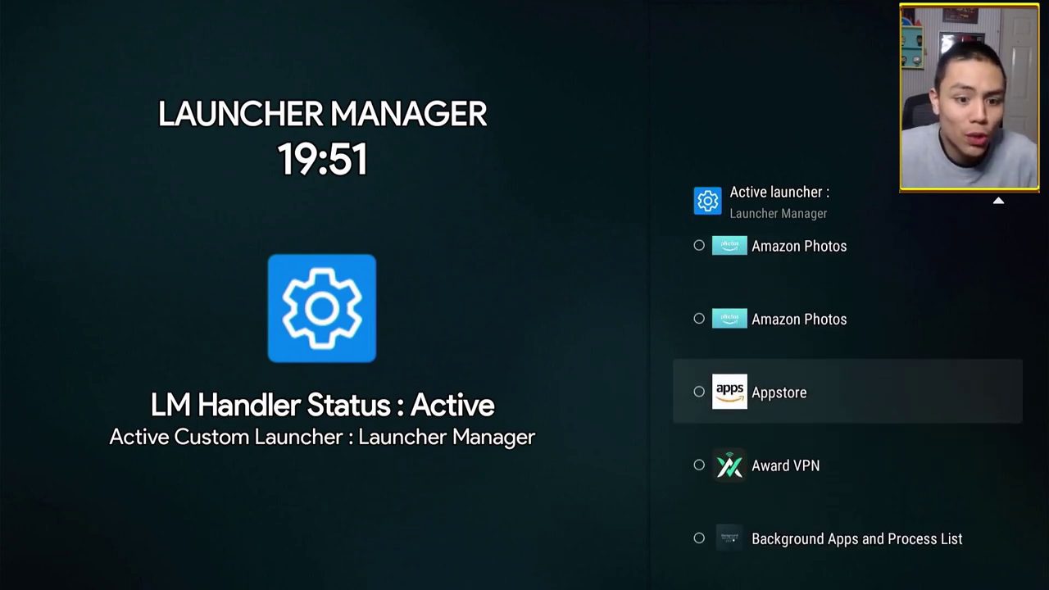
key(Down)
key(Down)
key(Down)
key(Down)
key(Down)
key(Down)
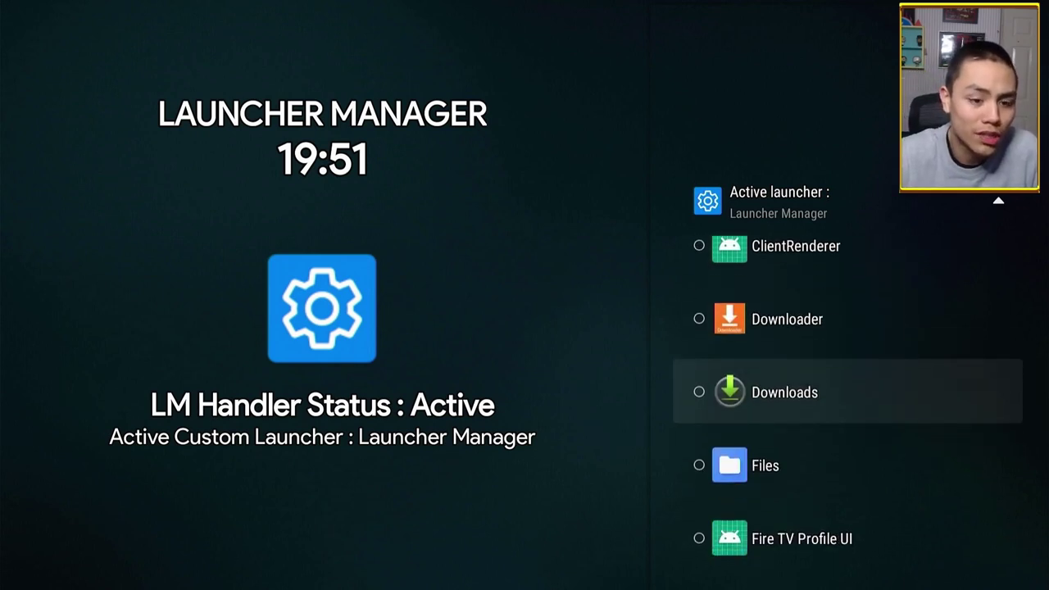
key(Down)
key(Down)
key(Down)
key(Down)
key(Down)
key(Down)
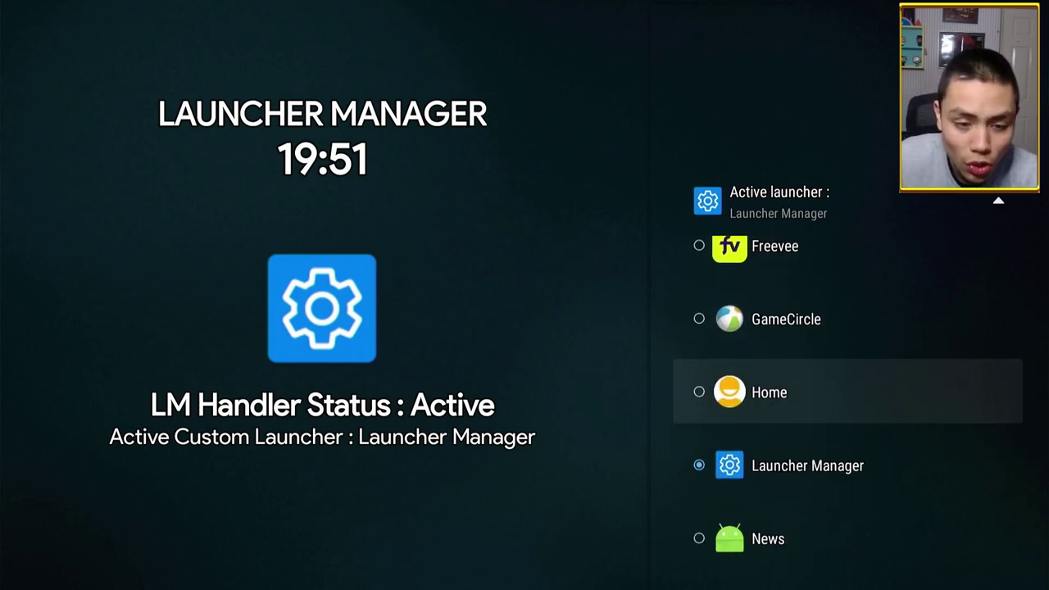
key(Down)
key(Down)
key(Down)
key(Down)
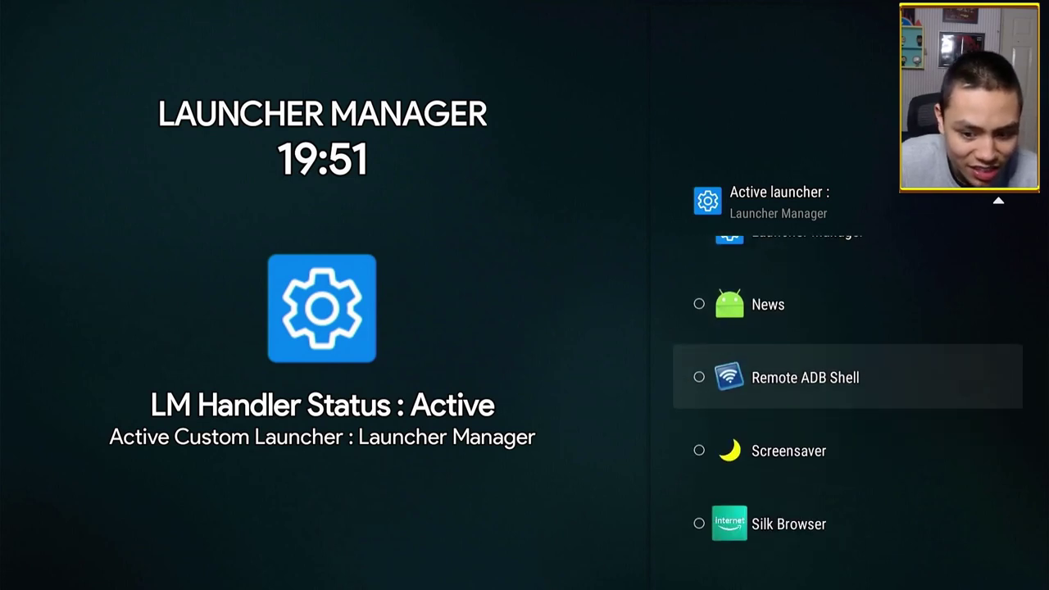
key(Down)
key(Down)
key(Down)
key(Down)
key(Return)
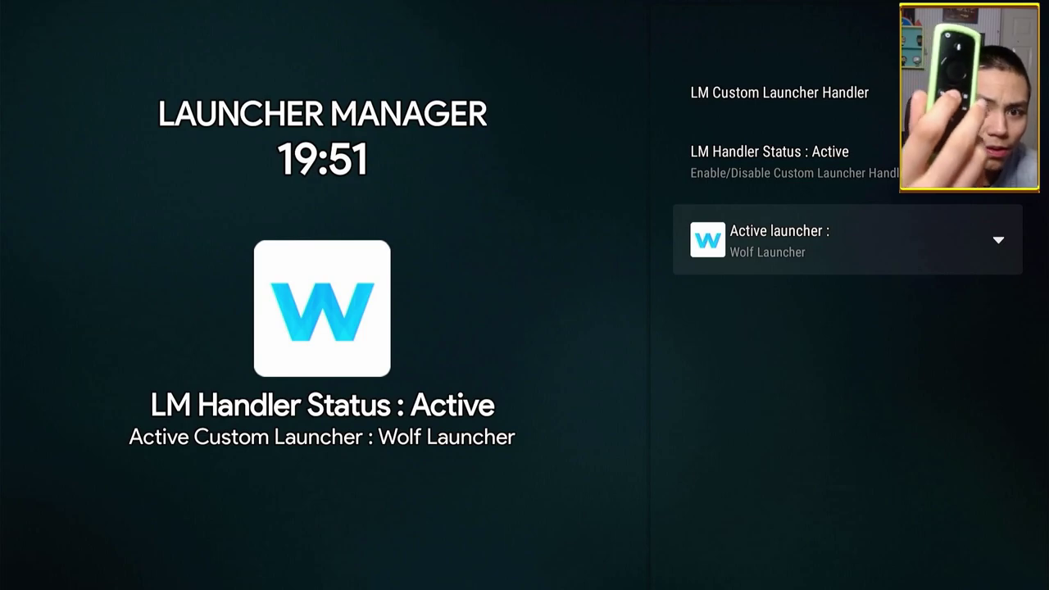
Step: Leave Launcher Manager for the Wolf Launcher home screen and look through its Applications grid
key(Escape)
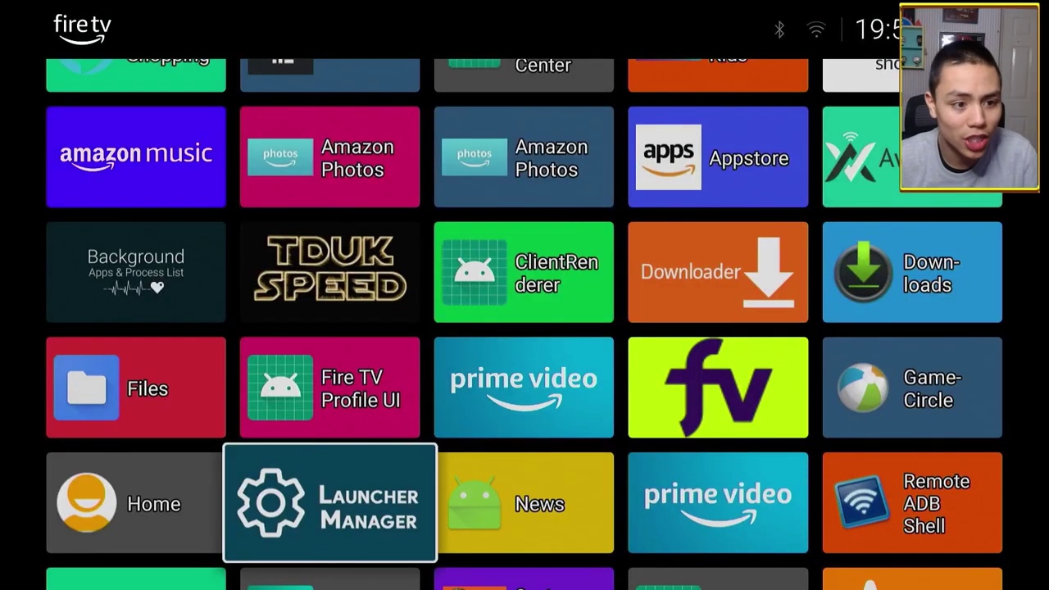
key(Up)
key(Right)
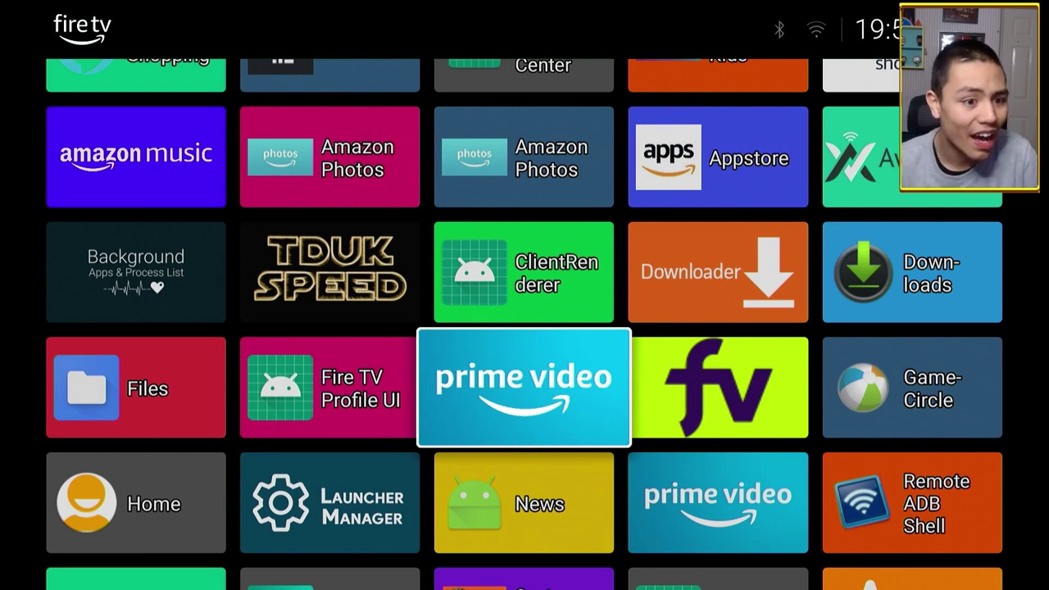
key(Up)
key(Up)
key(Right)
key(Left)
key(Up)
key(Right)
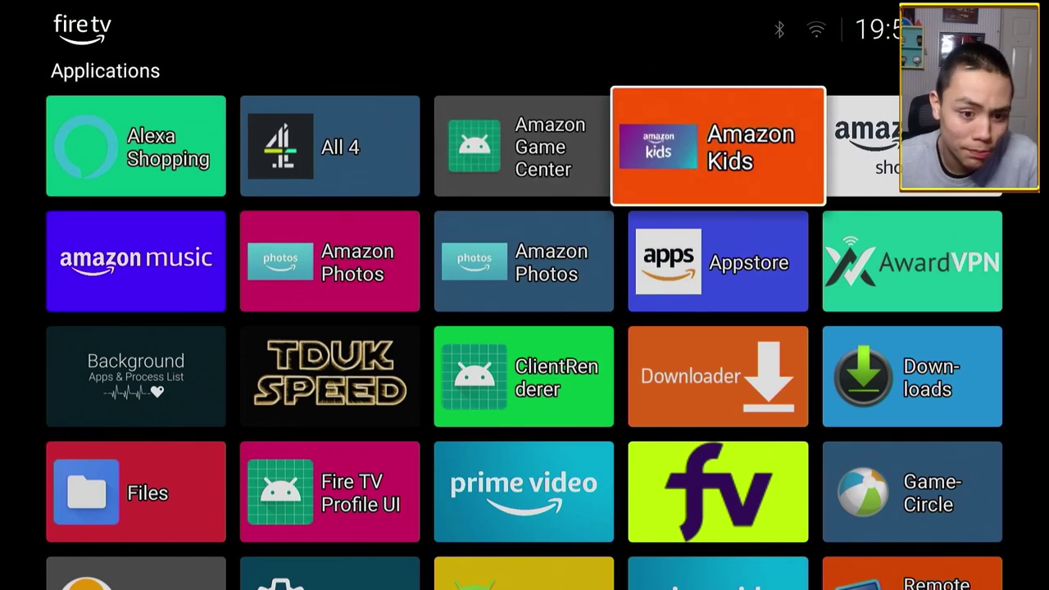
key(Down)
key(Down)
key(Left)
key(Left)
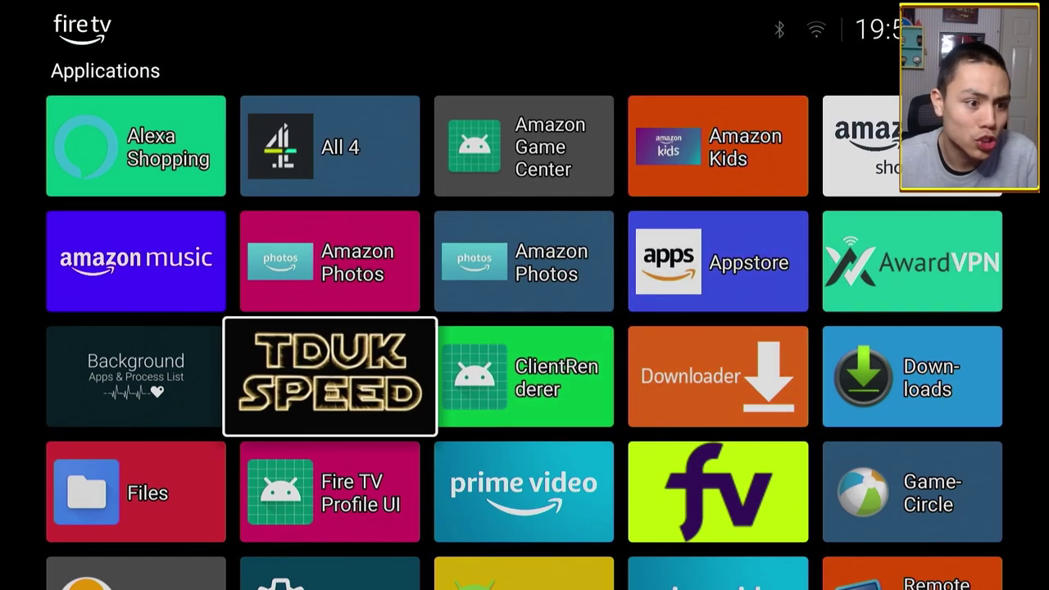
key(Up)
key(Up)
key(Down)
key(Down)
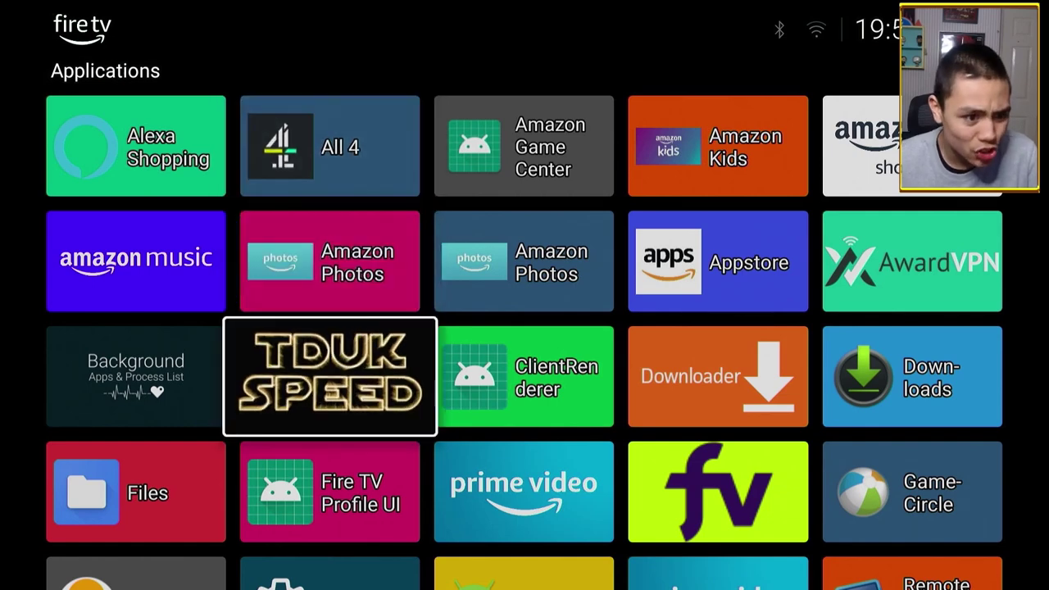
key(Down)
key(Down)
key(Right)
key(Right)
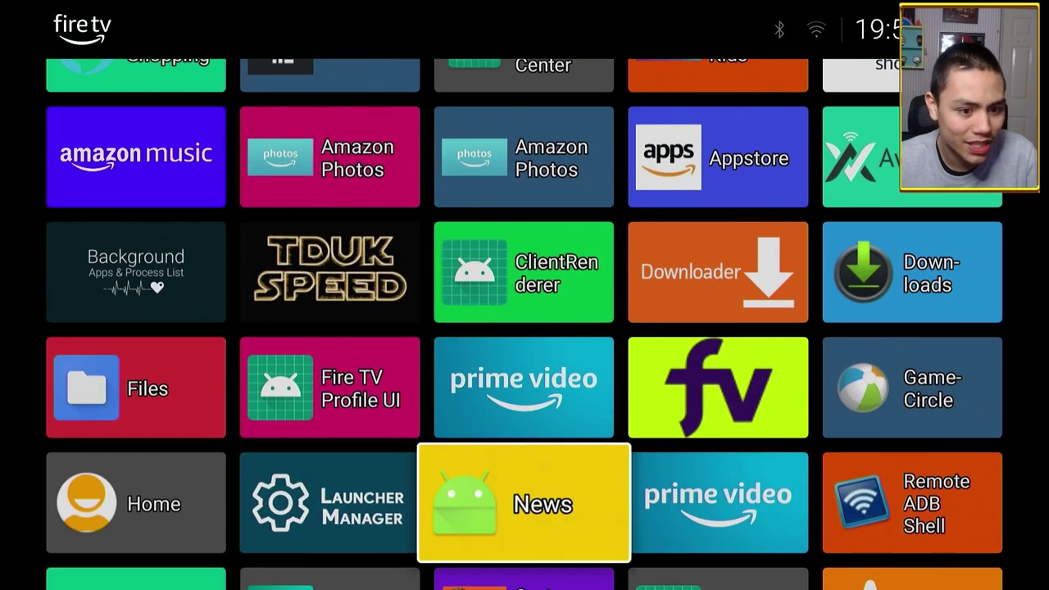
Step: Test opening Downloader from the Applications grid, and return to the Wolf Launcher home screen
key(Right)
key(Return)
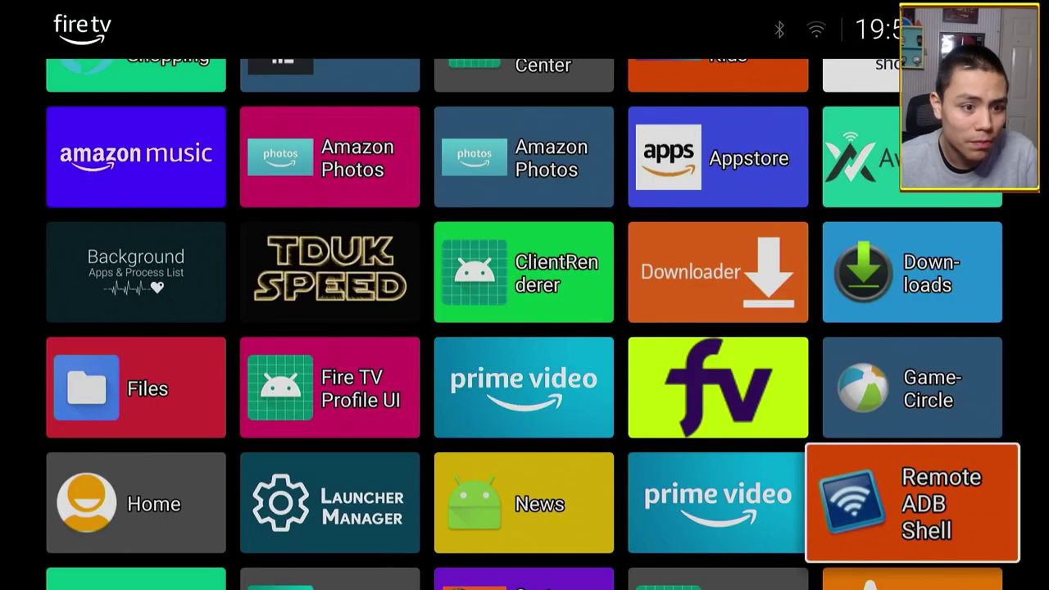
key(Up)
key(Up)
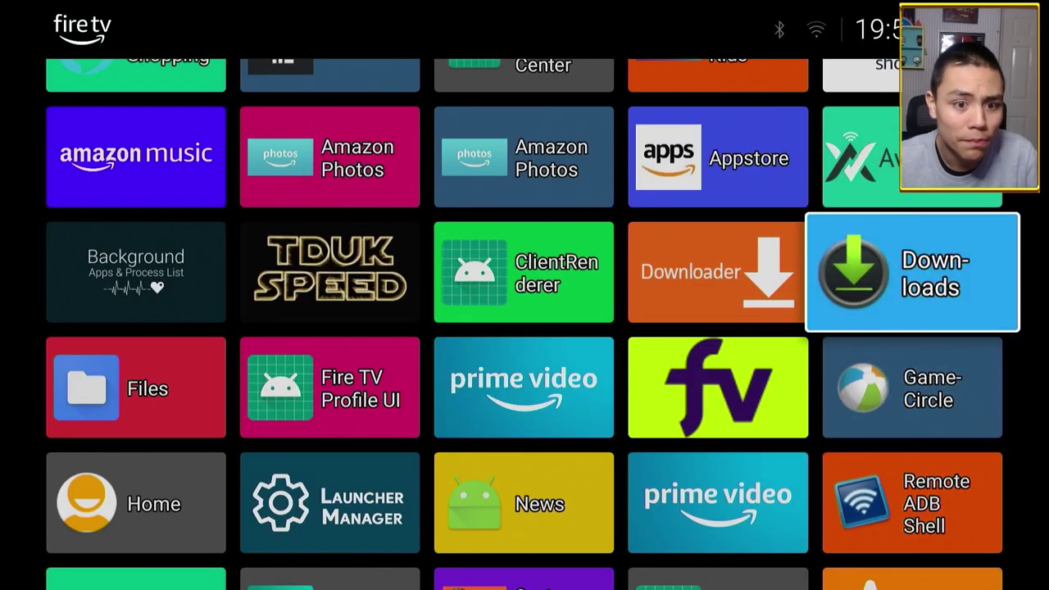
key(Left)
key(Left)
key(Up)
key(Right)
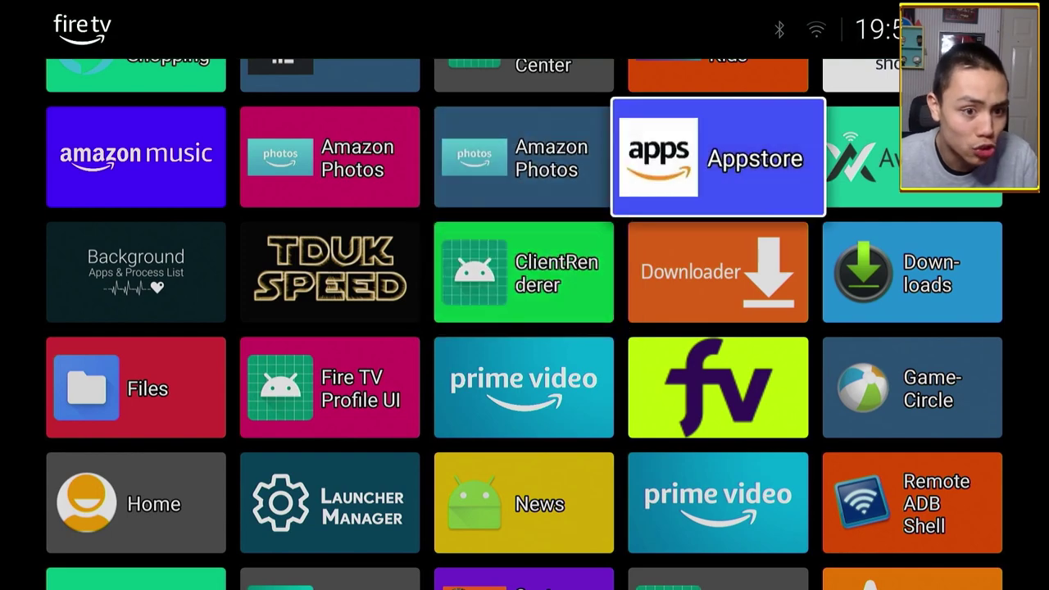
key(Down)
key(Return)
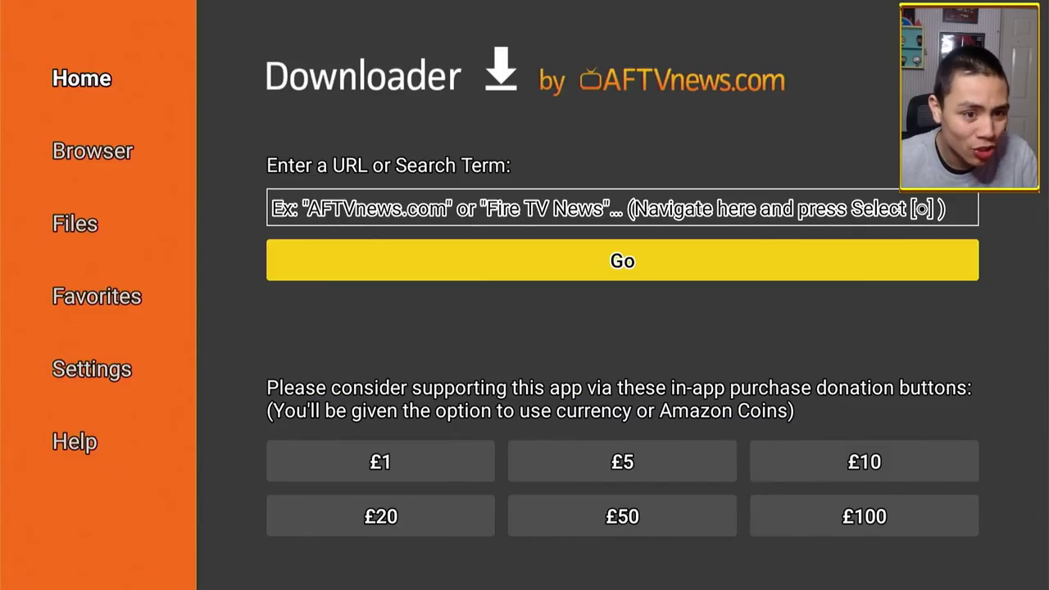
key(Escape)
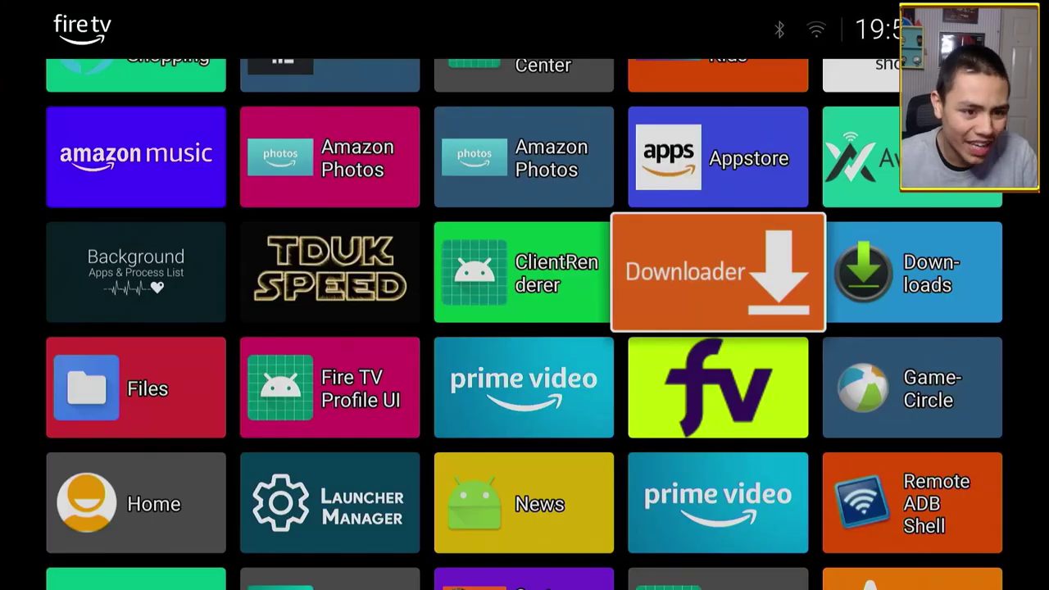
Step: Go from the stock Fire TV home screen back to Wolf Launcher and look through the first rows of its Applications grid
key(Up)
key(Up)
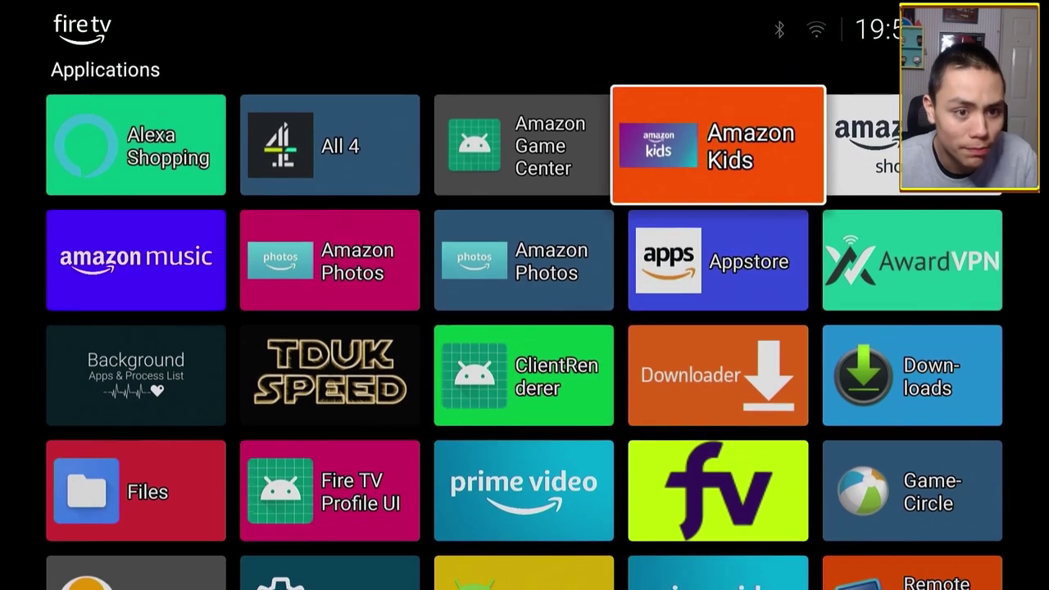
key(Up)
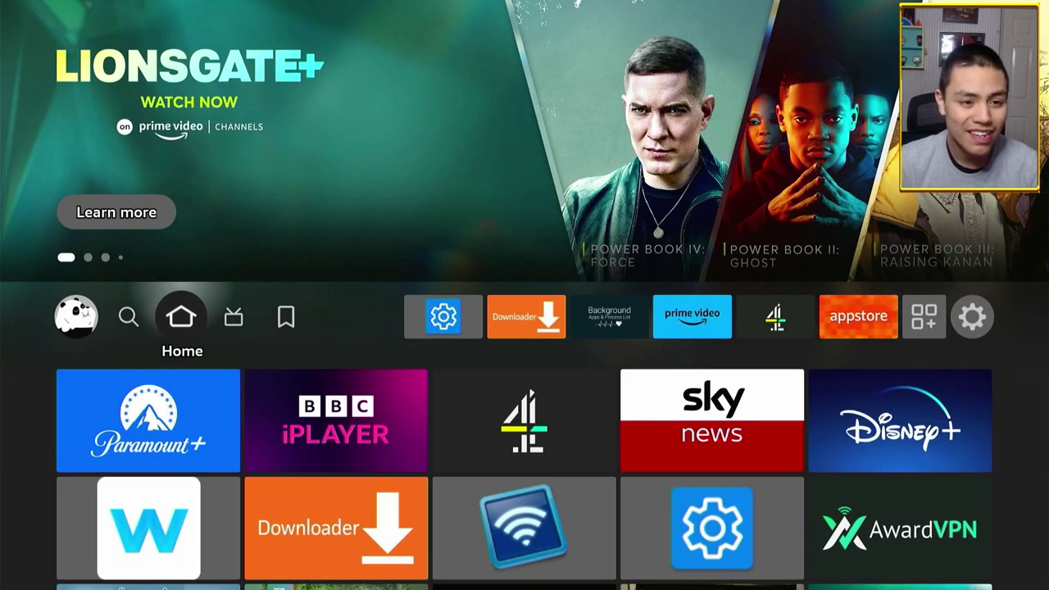
key(Return)
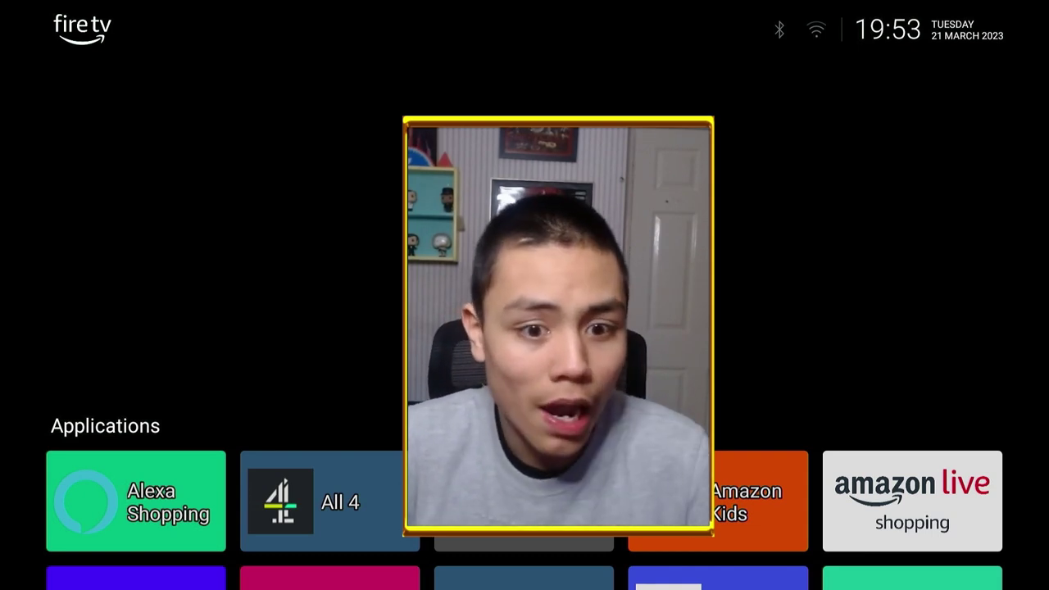
key(Down)
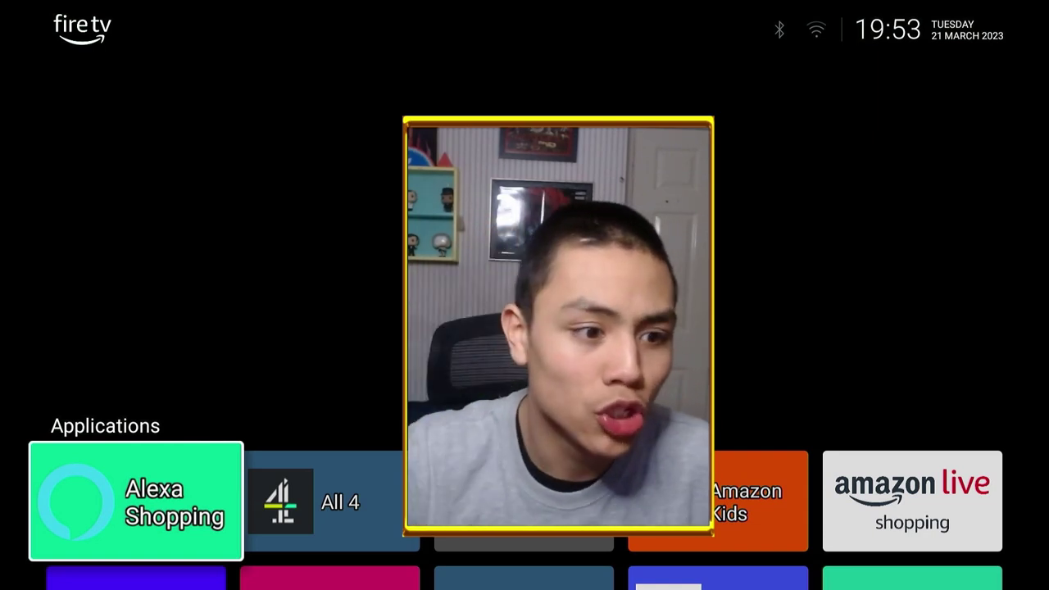
key(Down)
key(Right)
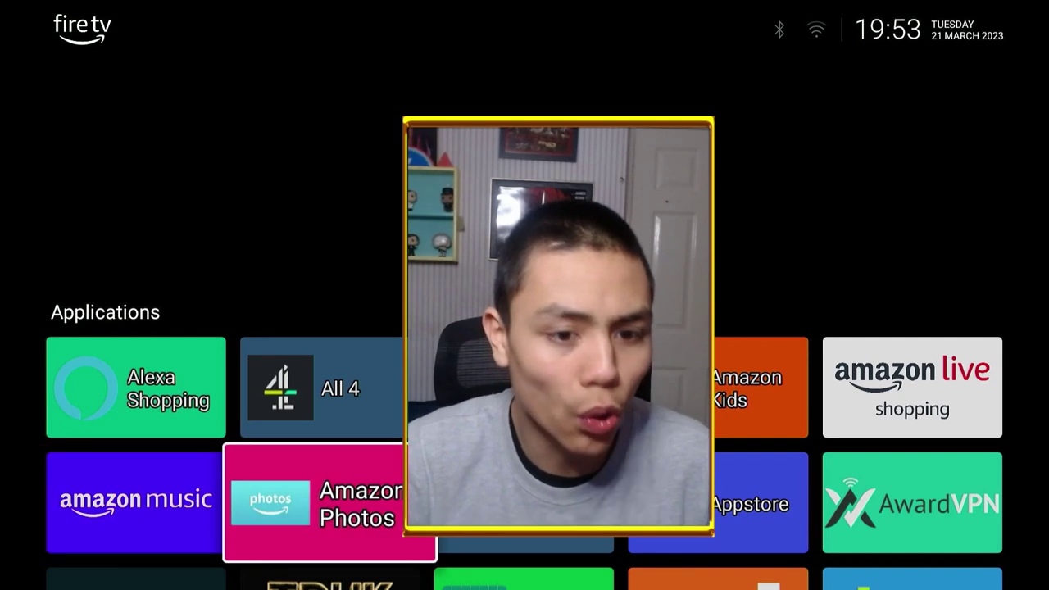